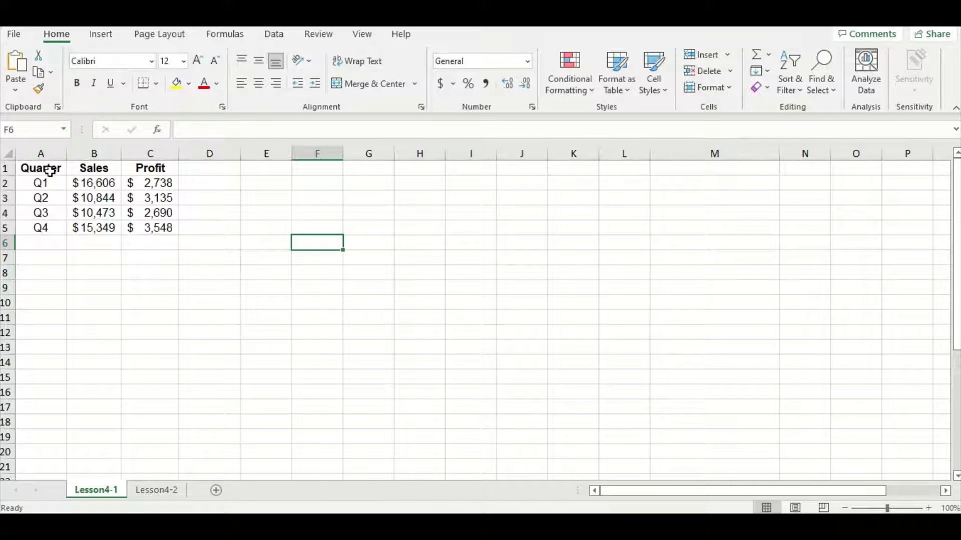
# Insert a basic 2-D line chart from the Quarter and Sales data in A1:B5
pyautogui.moveTo(50, 171); pyautogui.dragTo(85, 228)
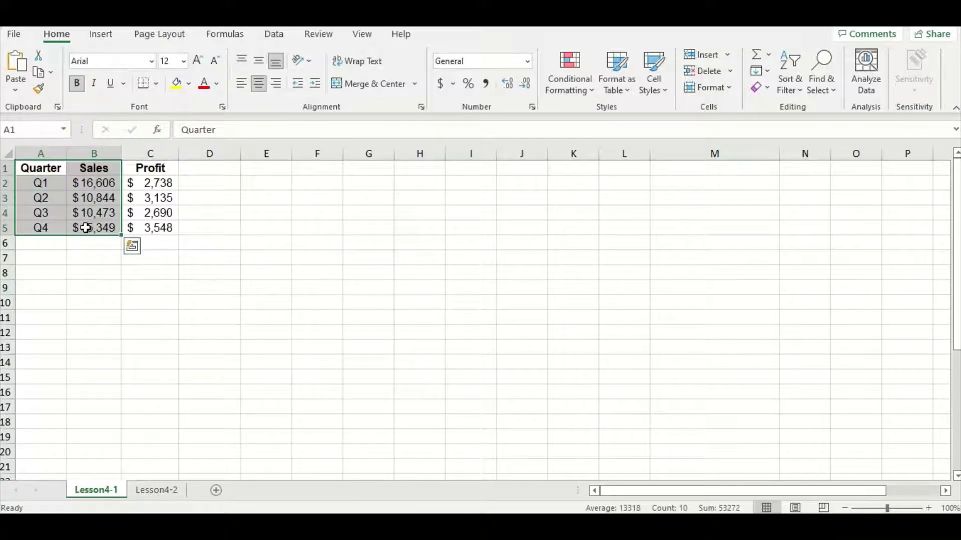
pyautogui.click(106, 38)
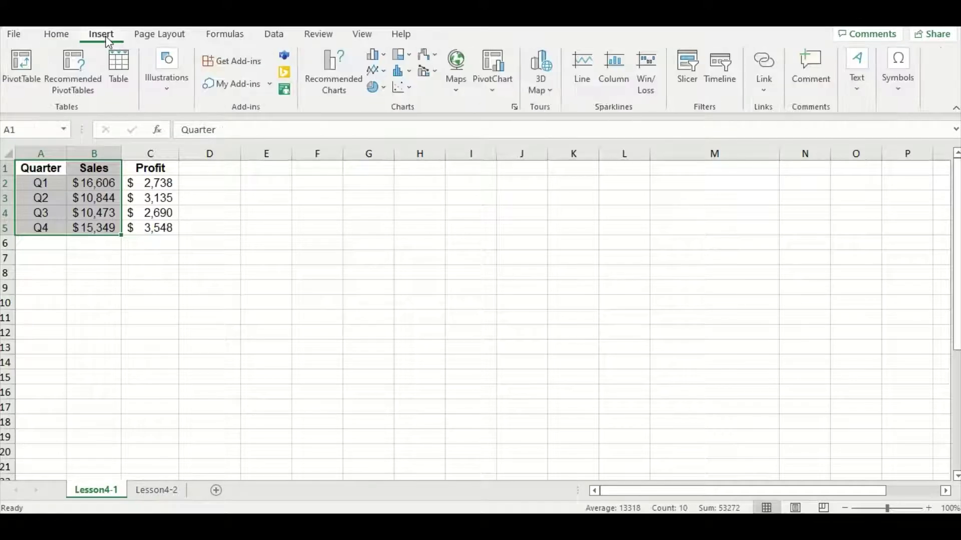
pyautogui.click(377, 70)
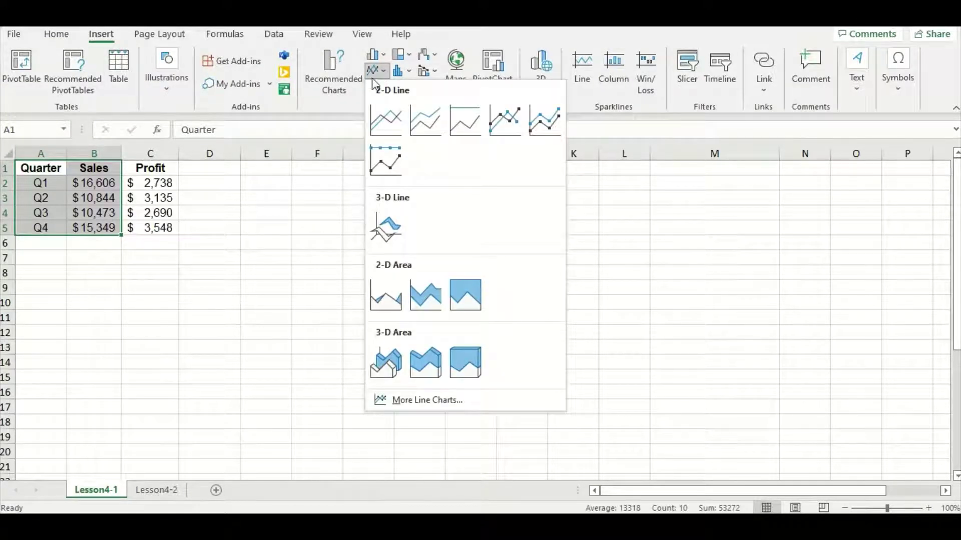
pyautogui.click(386, 120)
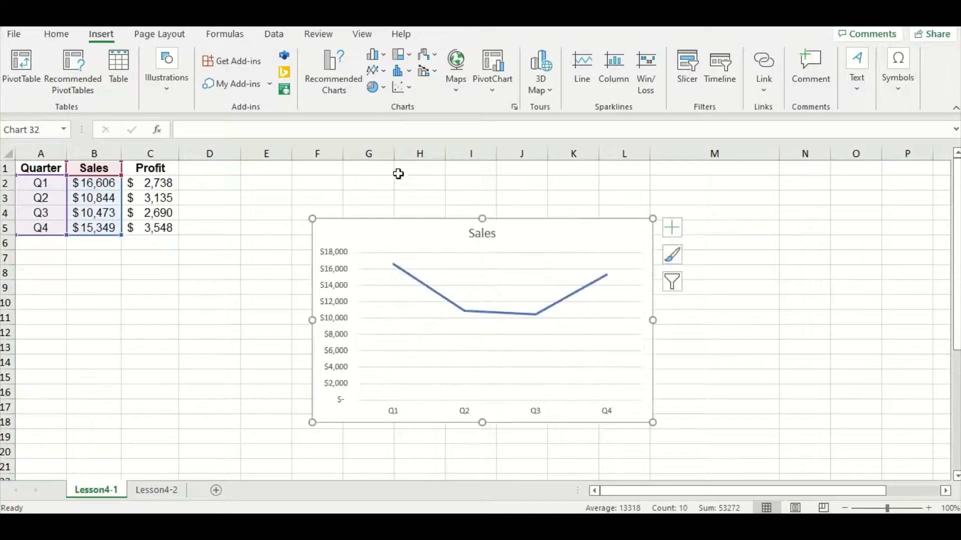
pyautogui.click(404, 199)
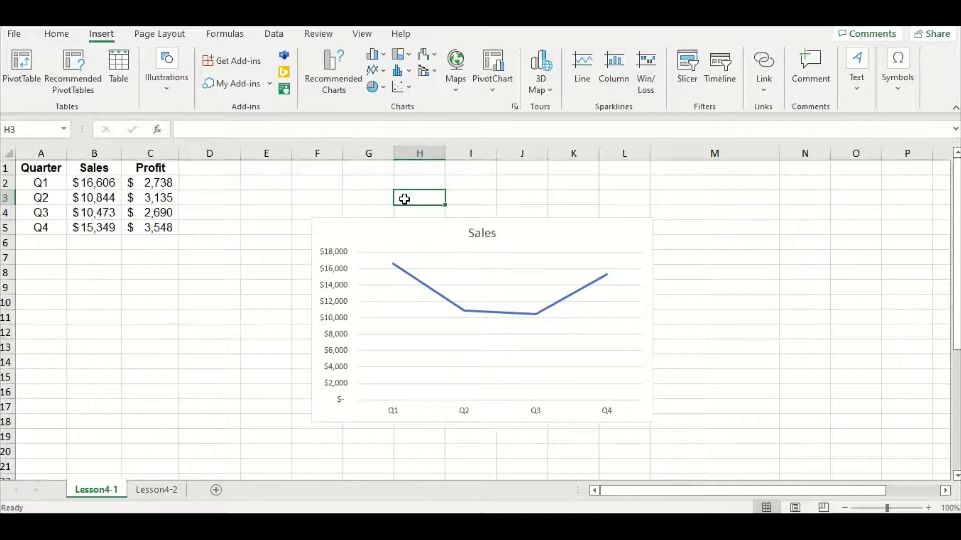
# Delete the Sales line chart from the sheet
pyautogui.click(421, 241)
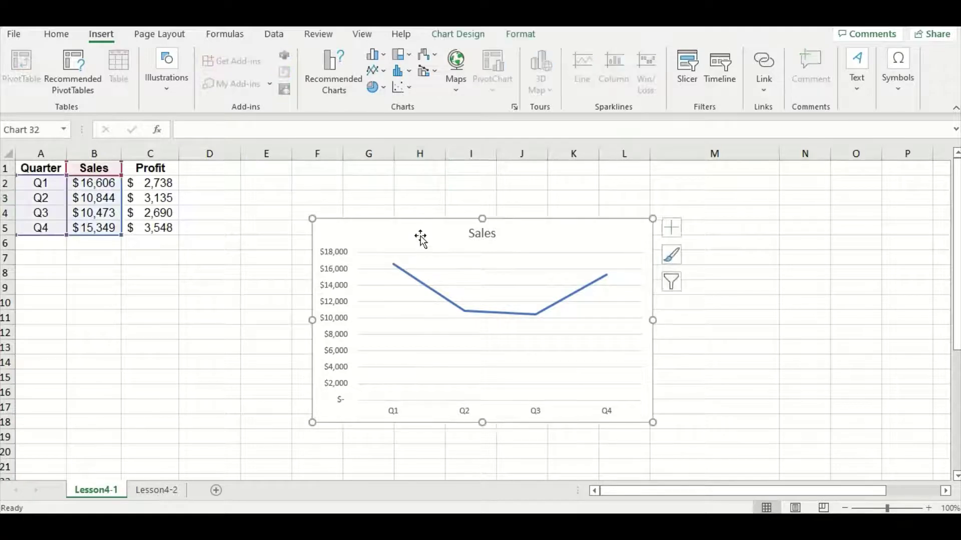
pyautogui.press('Delete')
pyautogui.click(356, 217)
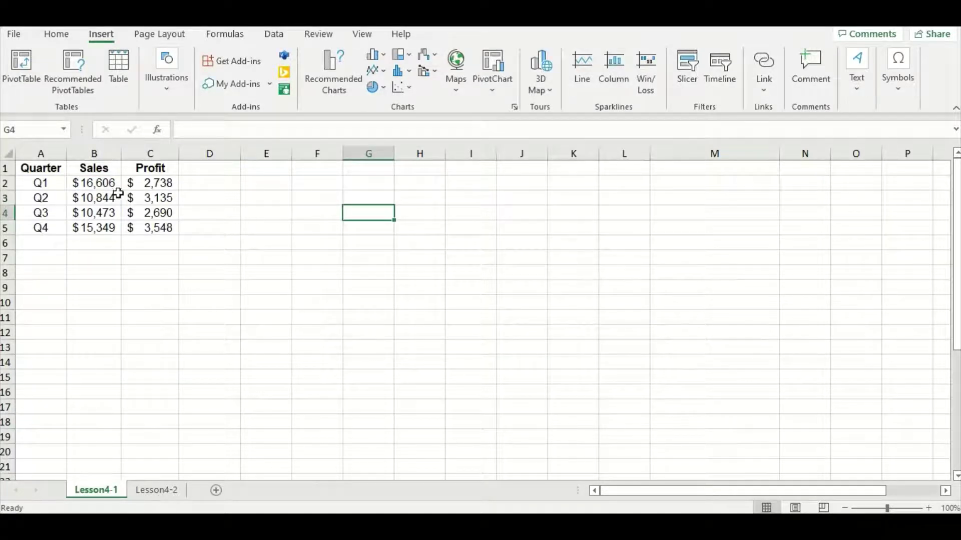
# Insert a 2-D stacked line chart from the Quarter, Sales and Profit data in A1:C5
pyautogui.moveTo(42, 170); pyautogui.dragTo(150, 221)
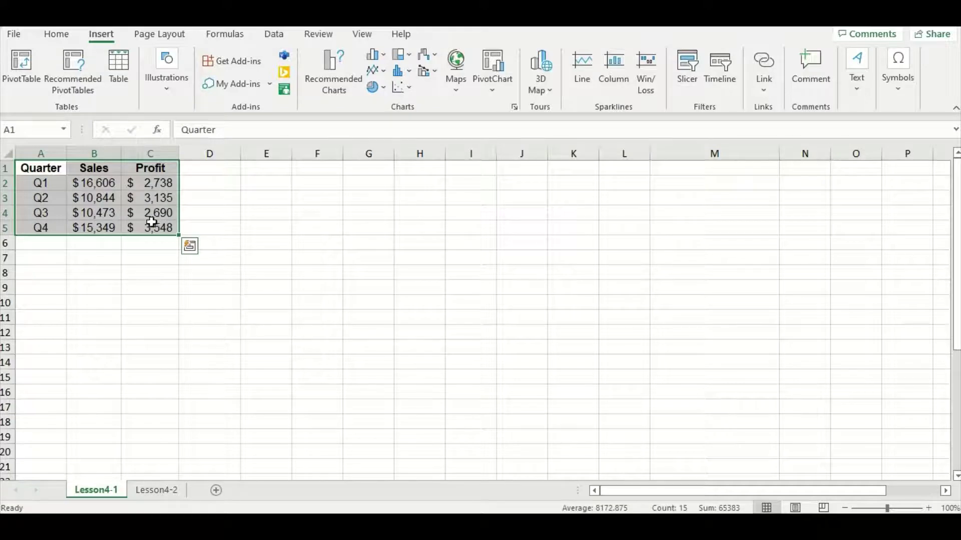
pyautogui.click(379, 71)
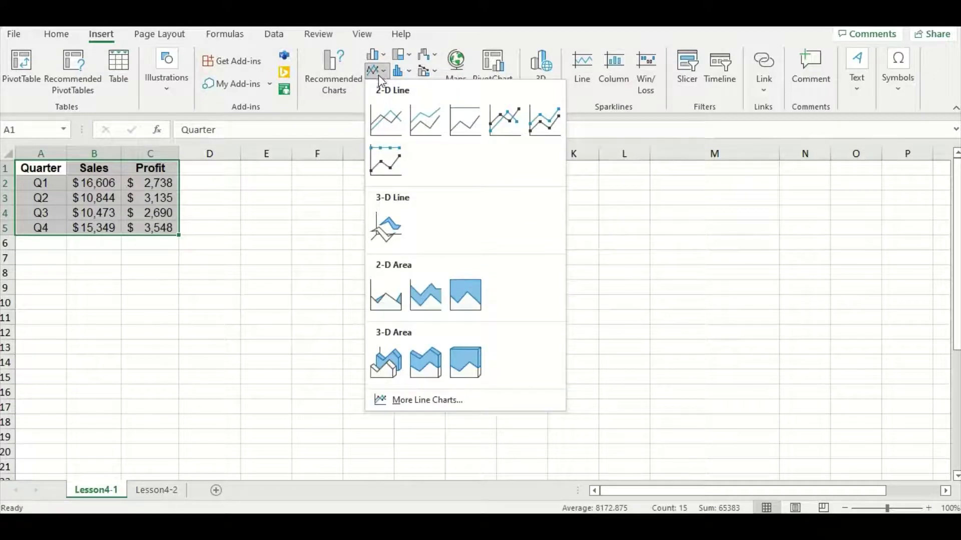
pyautogui.click(426, 120)
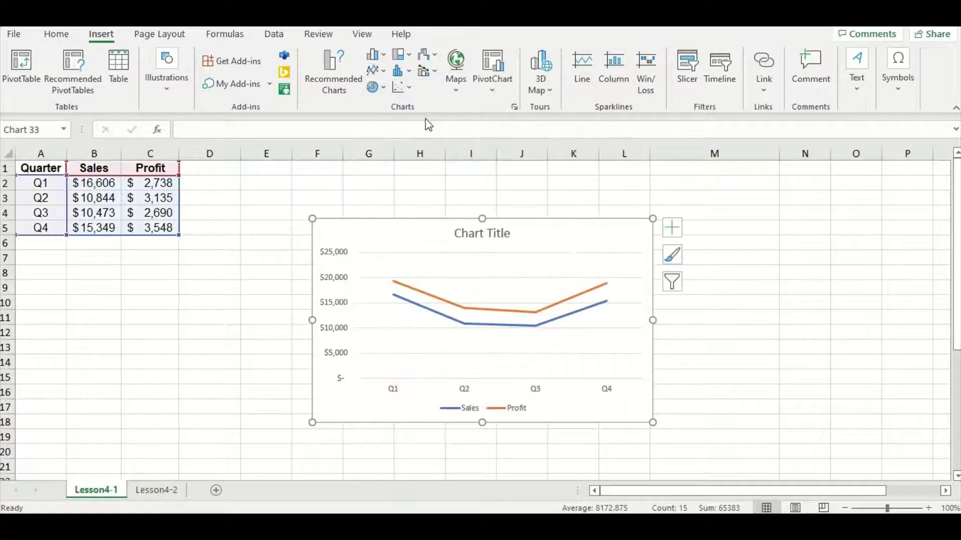
pyautogui.click(409, 183)
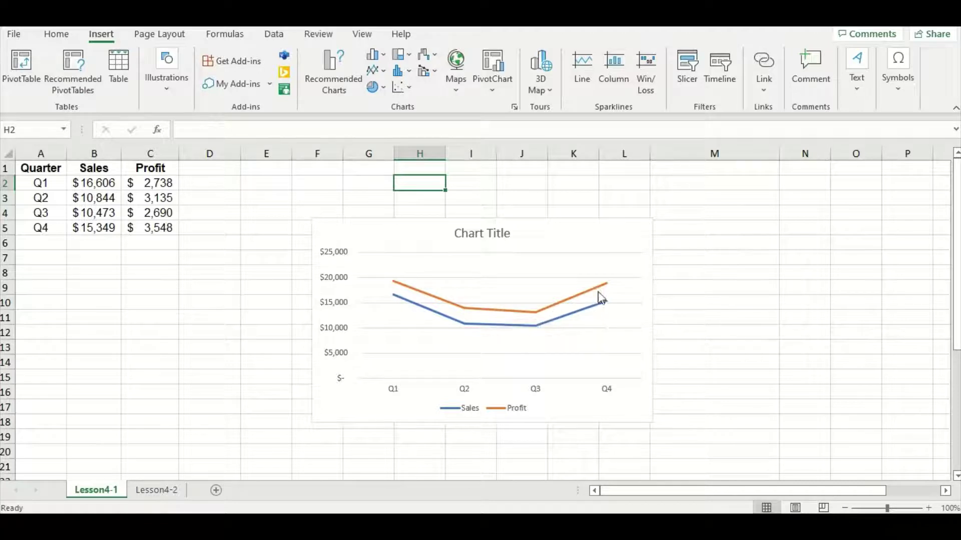
pyautogui.moveTo(603, 295)
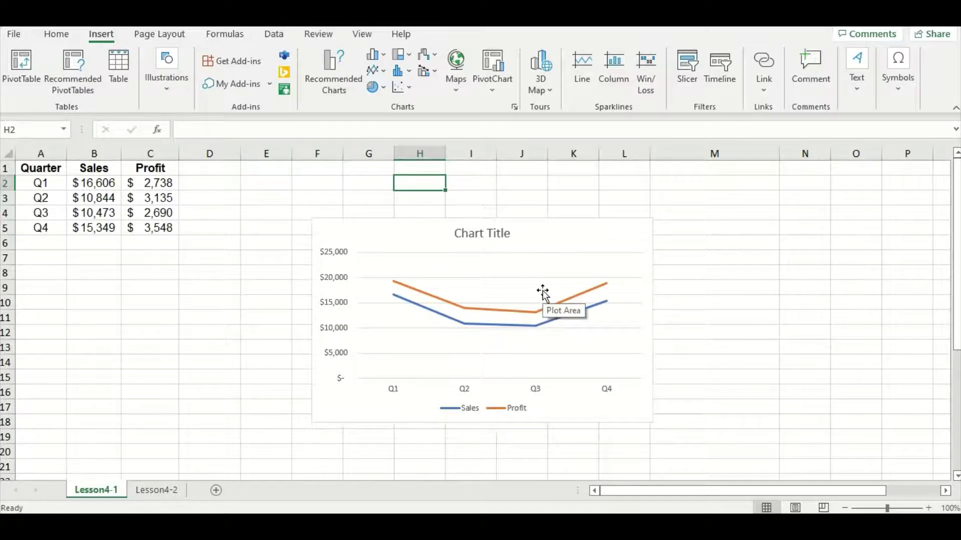
# Delete the stacked line chart from the sheet
pyautogui.click(545, 240)
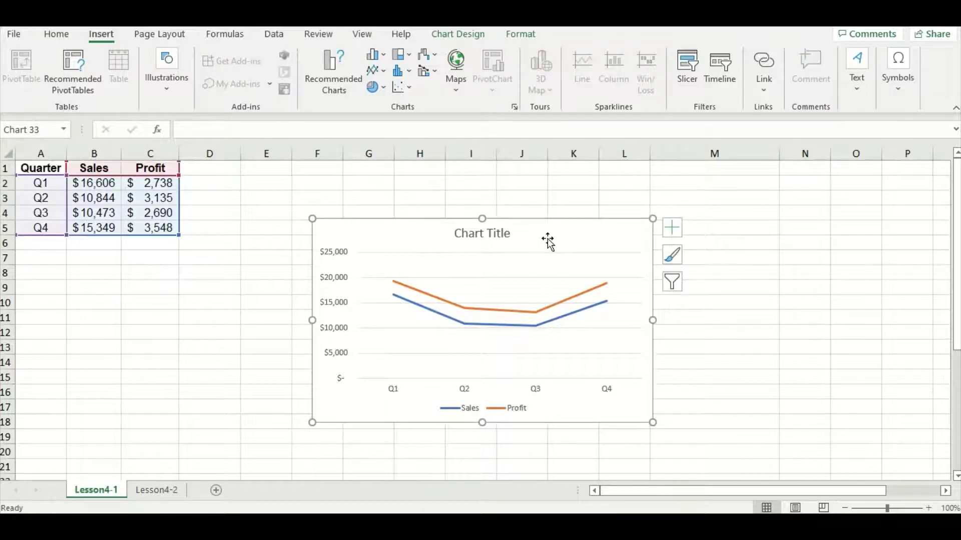
pyautogui.press('Delete')
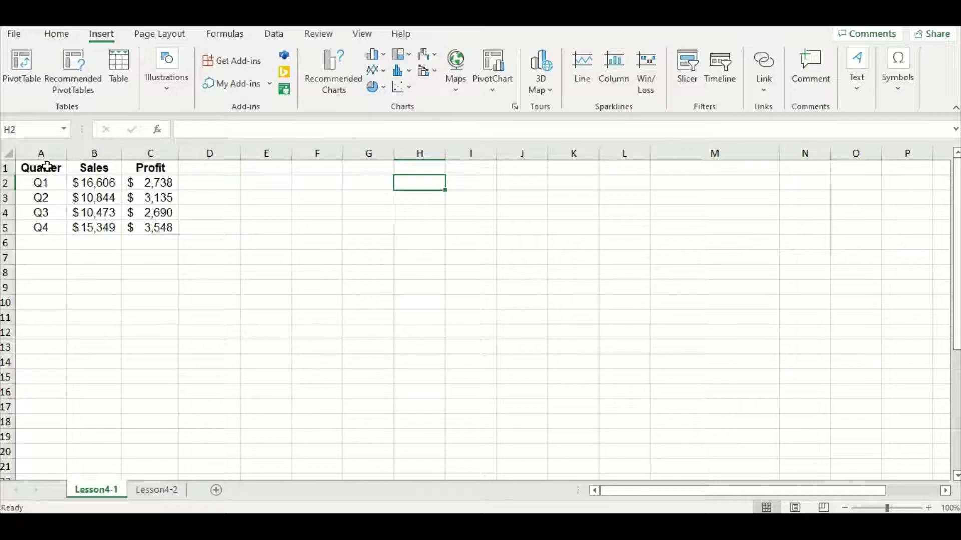
# Insert a basic 2-D line chart comparing Sales and Profit by quarter from A1:C5
pyautogui.moveTo(47, 167); pyautogui.dragTo(150, 223)
pyautogui.click(378, 72)
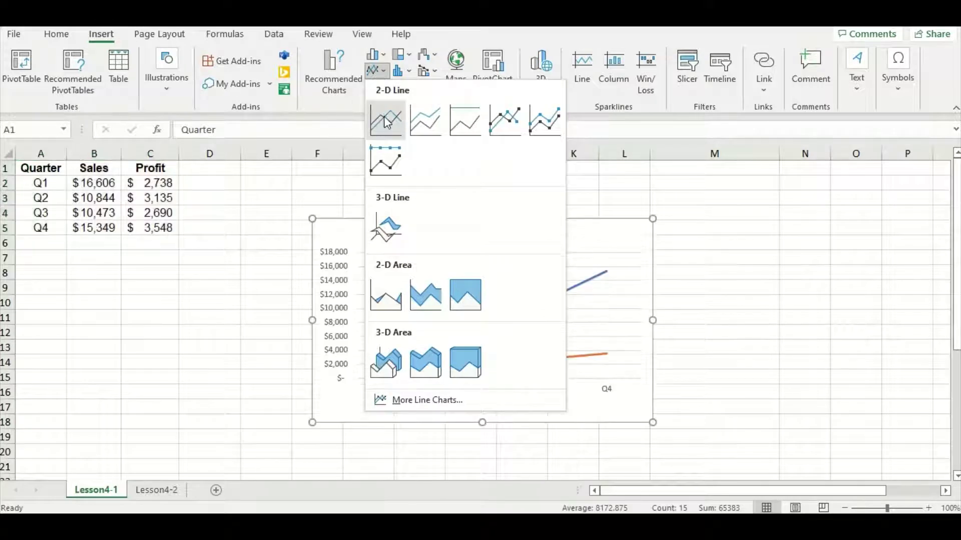
pyautogui.click(387, 120)
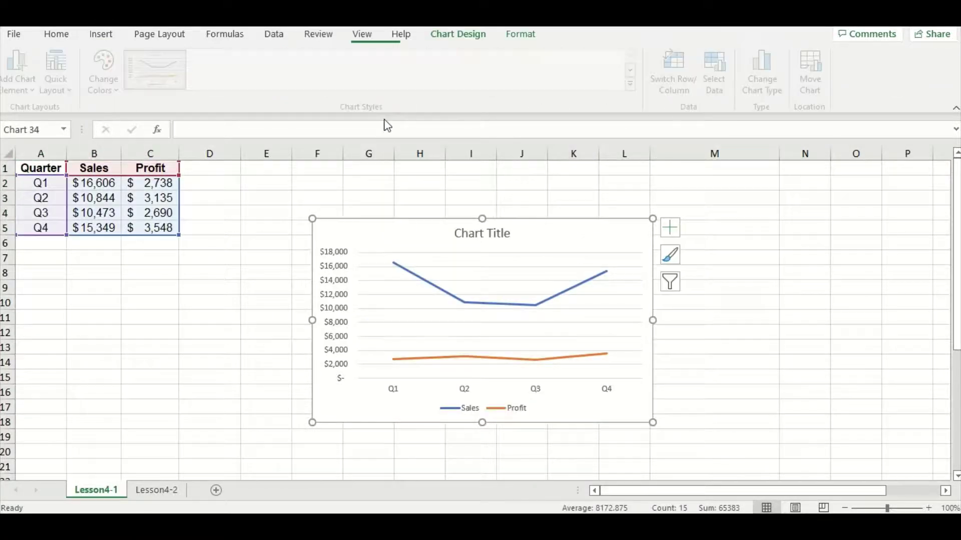
pyautogui.click(395, 184)
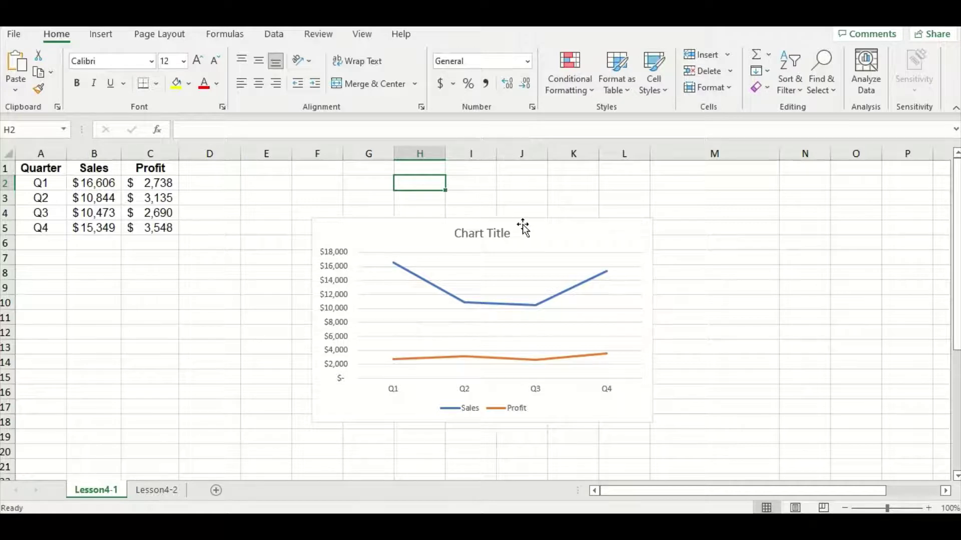
# Move the line chart next to the data table and place a copy, pasted with the destination theme, directly beside it
pyautogui.moveTo(522, 227); pyautogui.dragTo(419, 194)
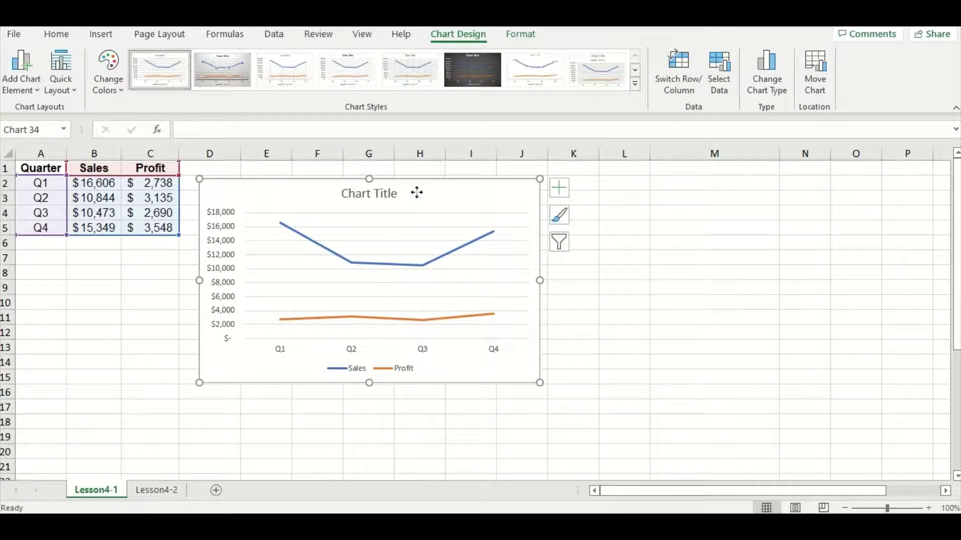
pyautogui.rightClick(417, 193)
pyautogui.click(452, 140)
pyautogui.click(634, 226)
pyautogui.rightClick(634, 227)
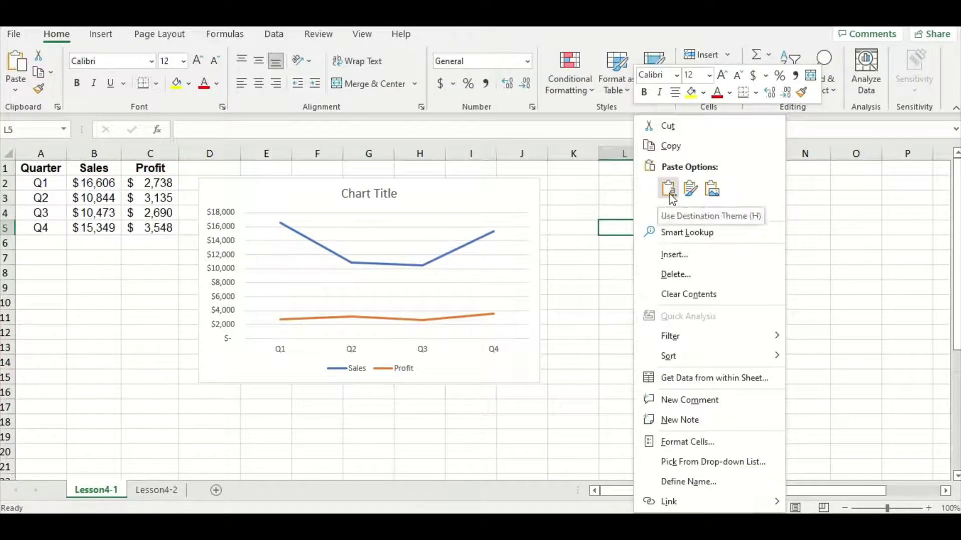
pyautogui.click(669, 189)
pyautogui.moveTo(690, 232); pyautogui.dragTo(634, 194)
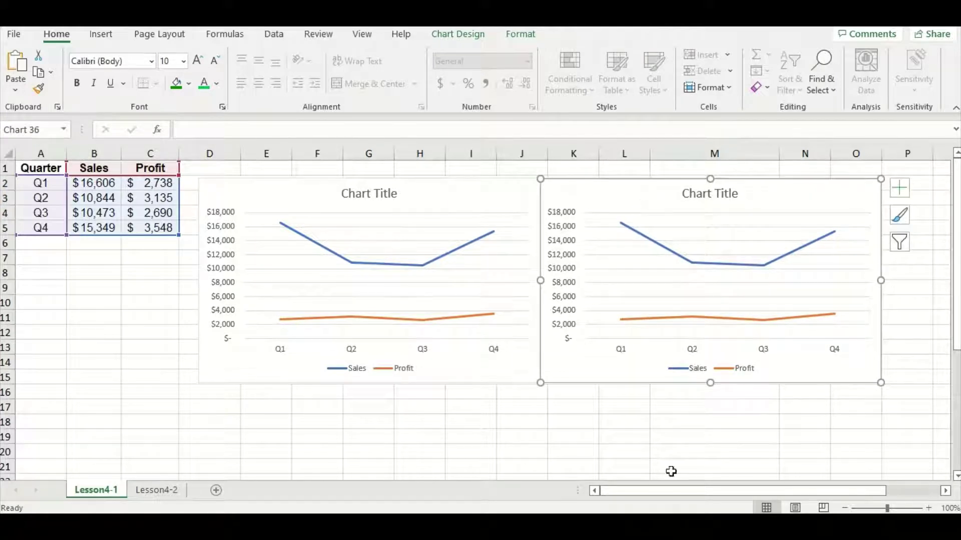
# Change the copied chart's title to "2021 Sales & Profit"
pyautogui.moveTo(671, 490); pyautogui.dragTo(731, 479)
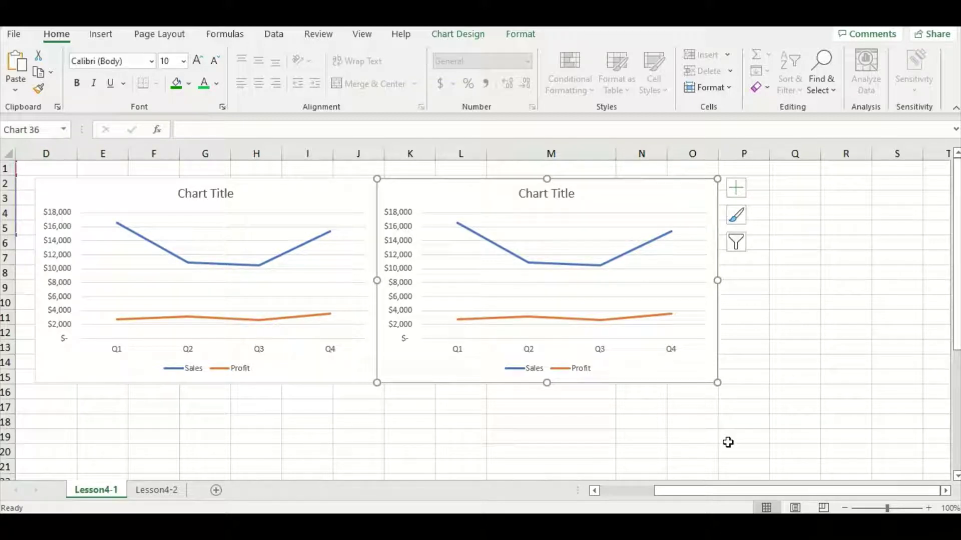
pyautogui.doubleClick(572, 197)
pyautogui.moveTo(573, 195); pyautogui.dragTo(536, 200)
pyautogui.write('202')
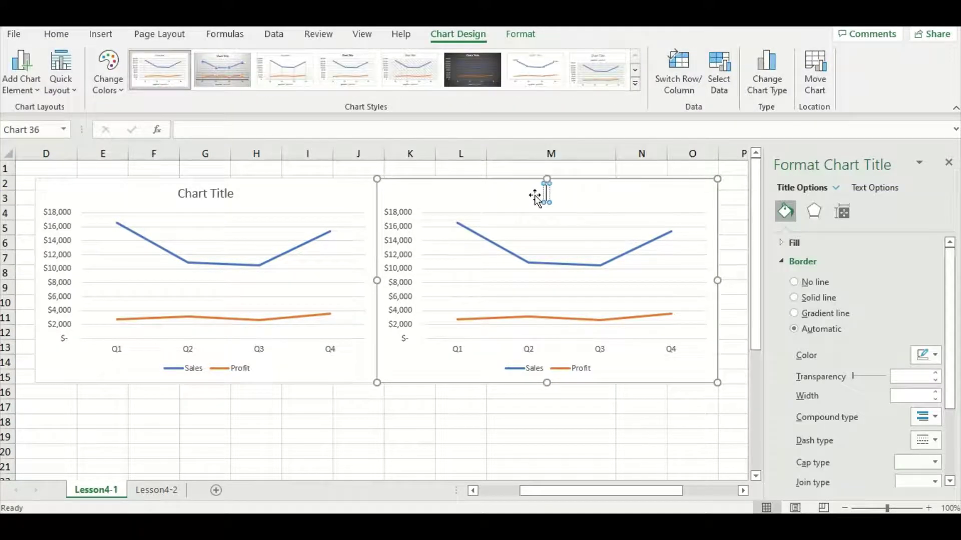
pyautogui.write('1')
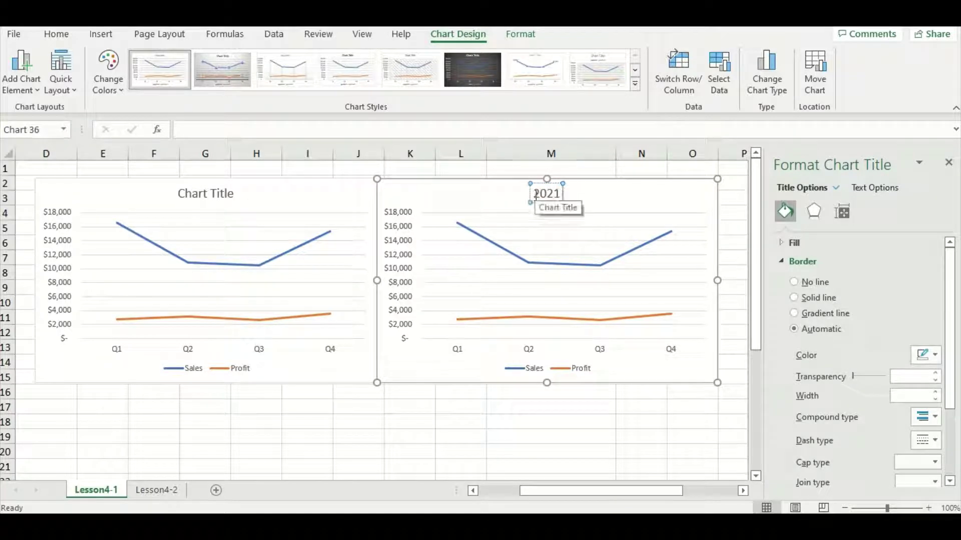
pyautogui.write(' Sales & Profit')
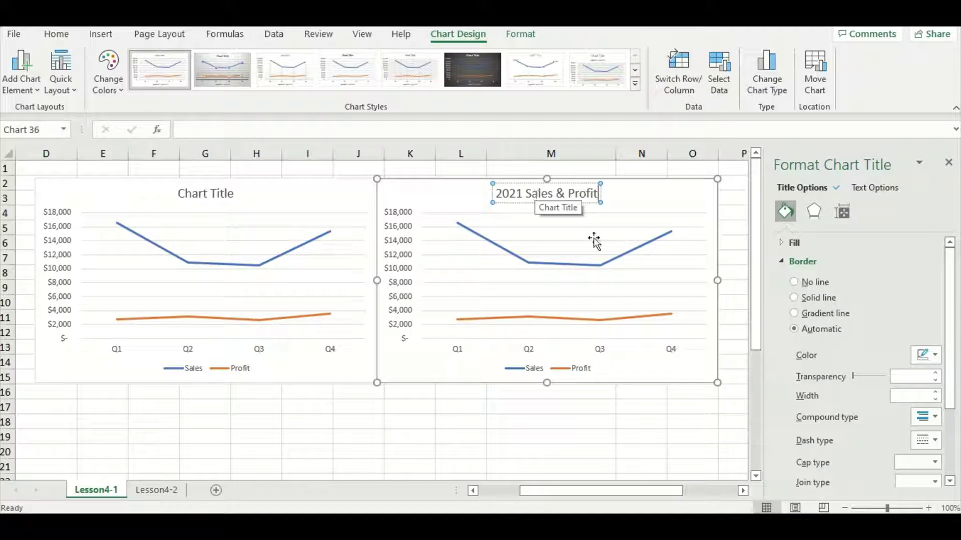
pyautogui.click(611, 419)
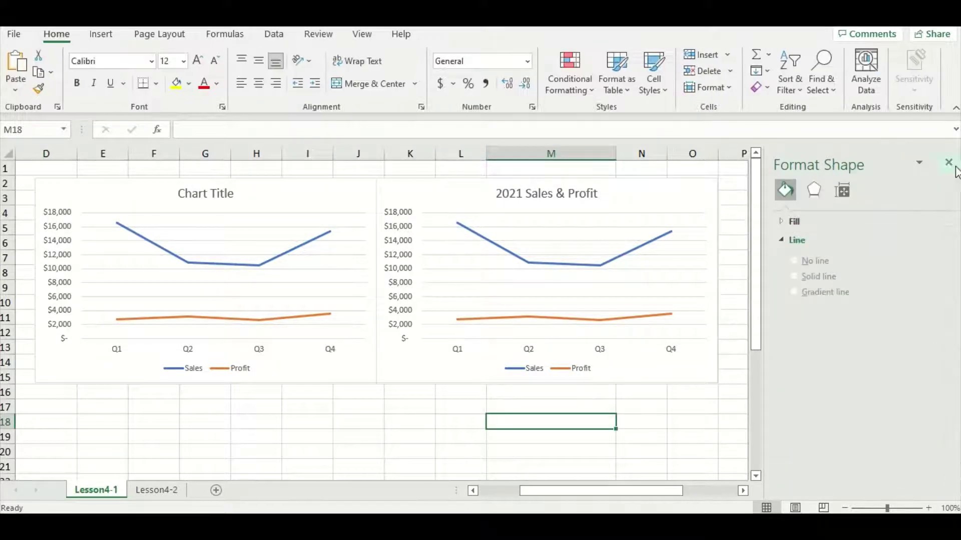
pyautogui.click(948, 162)
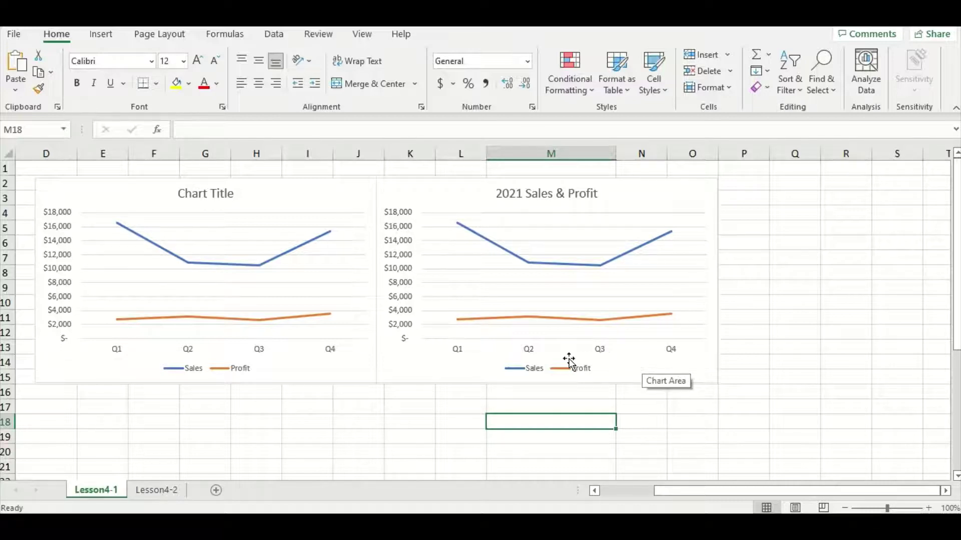
# Set the line color of the Profit series in the 2021 Sales & Profit chart to standard Green
pyautogui.doubleClick(644, 323)
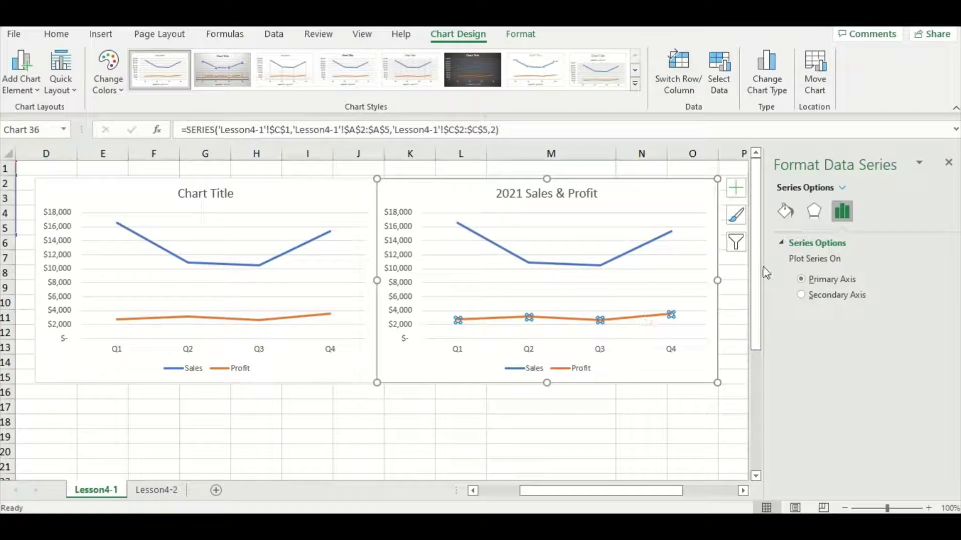
pyautogui.click(788, 212)
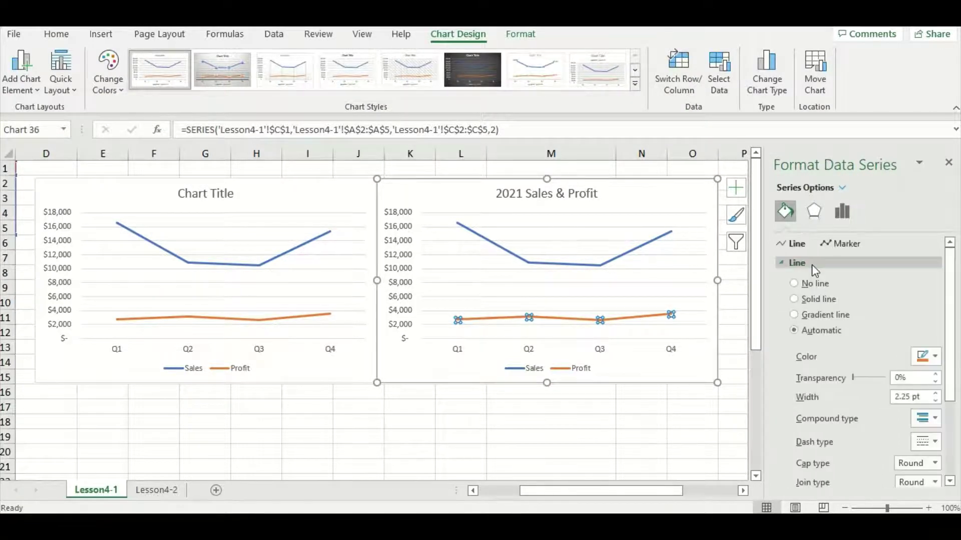
pyautogui.click(933, 357)
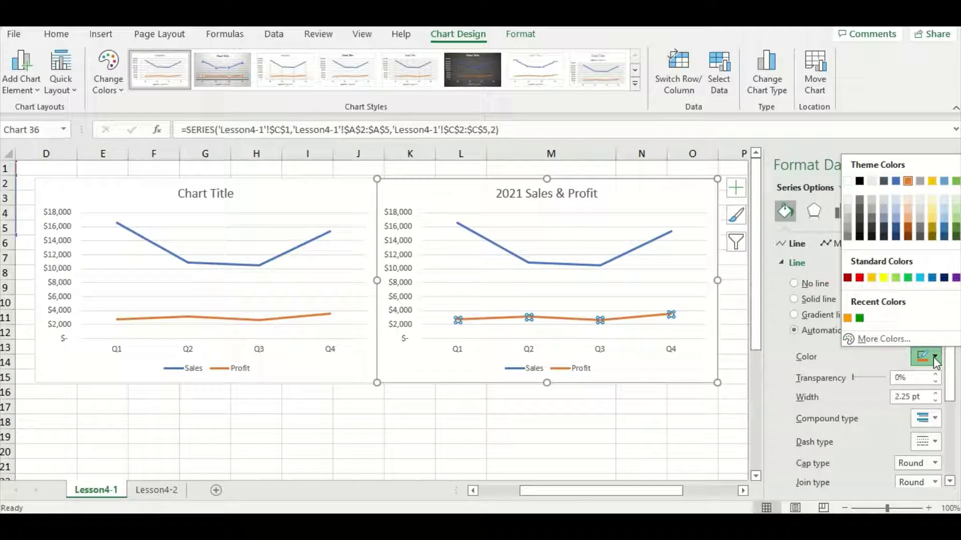
pyautogui.click(908, 278)
pyautogui.click(728, 423)
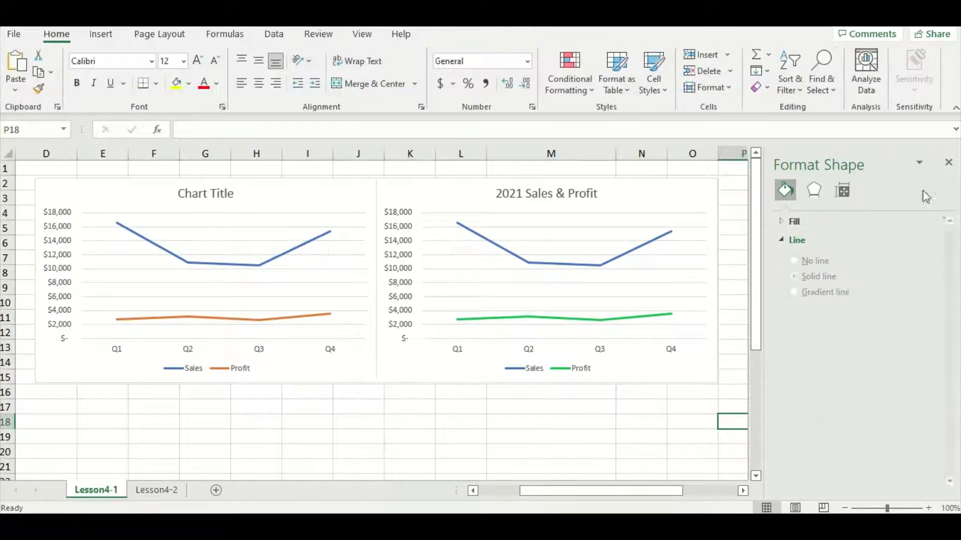
pyautogui.click(948, 162)
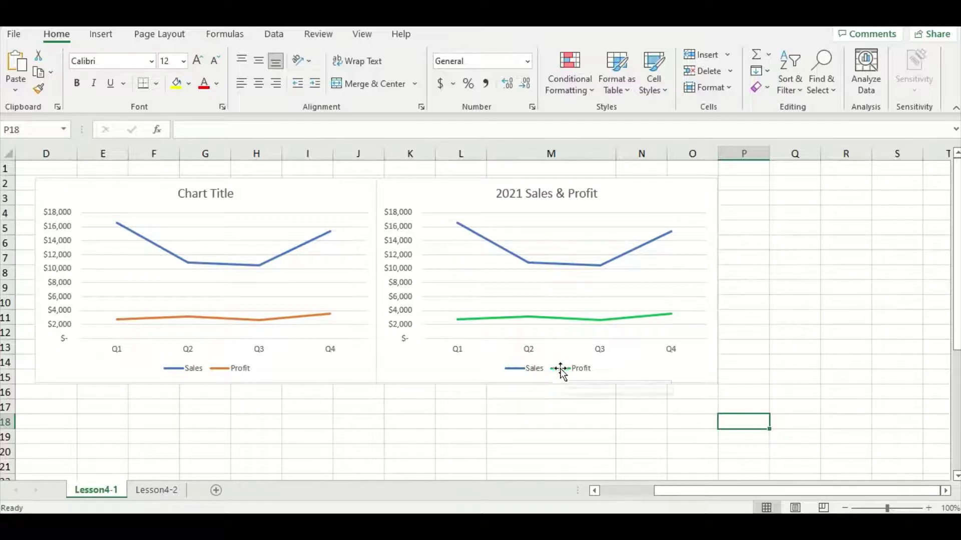
# Color the word "Sales" in the 2021 Sales & Profit chart title standard Blue
pyautogui.doubleClick(558, 192)
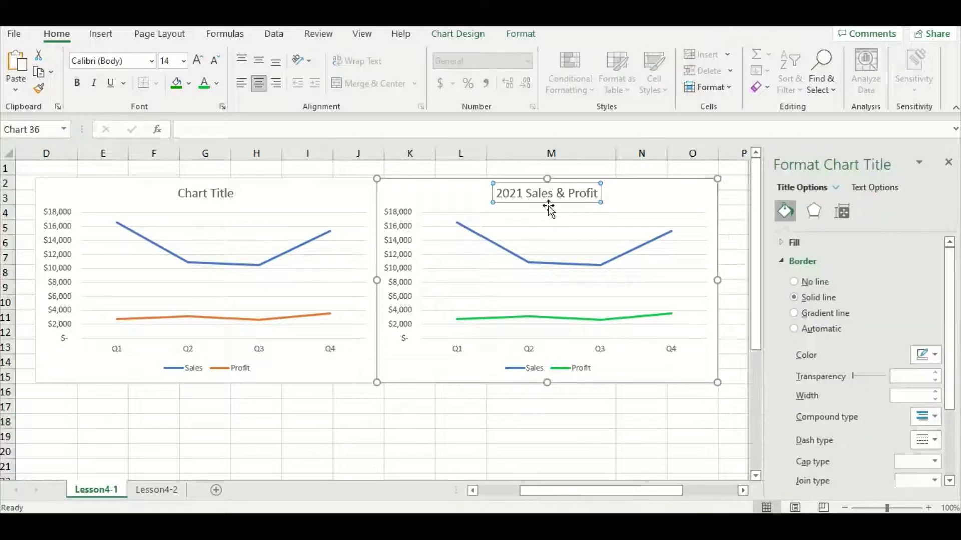
pyautogui.moveTo(551, 193); pyautogui.dragTo(525, 195)
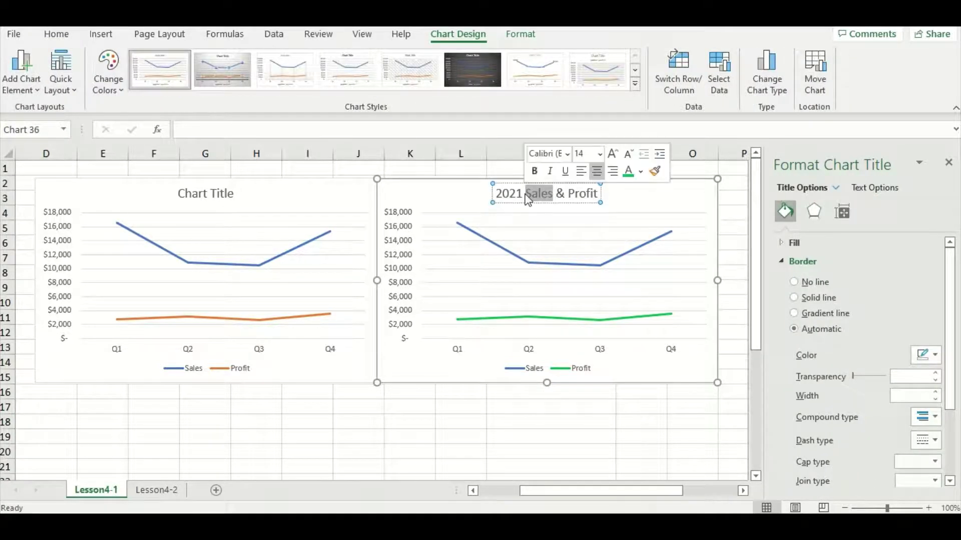
pyautogui.click(641, 172)
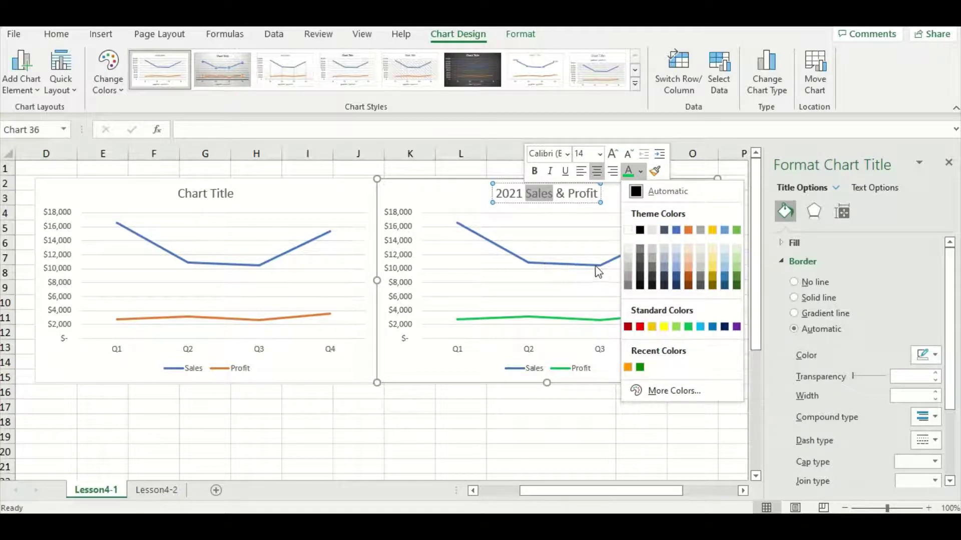
pyautogui.click(712, 326)
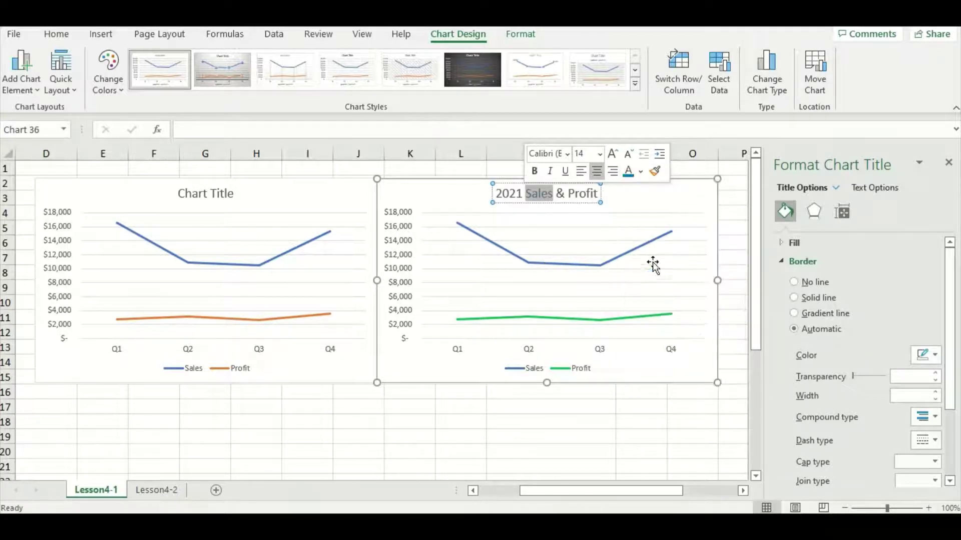
# Color the word "Profit" in the 2021 Sales & Profit chart title standard Green
pyautogui.click(599, 193)
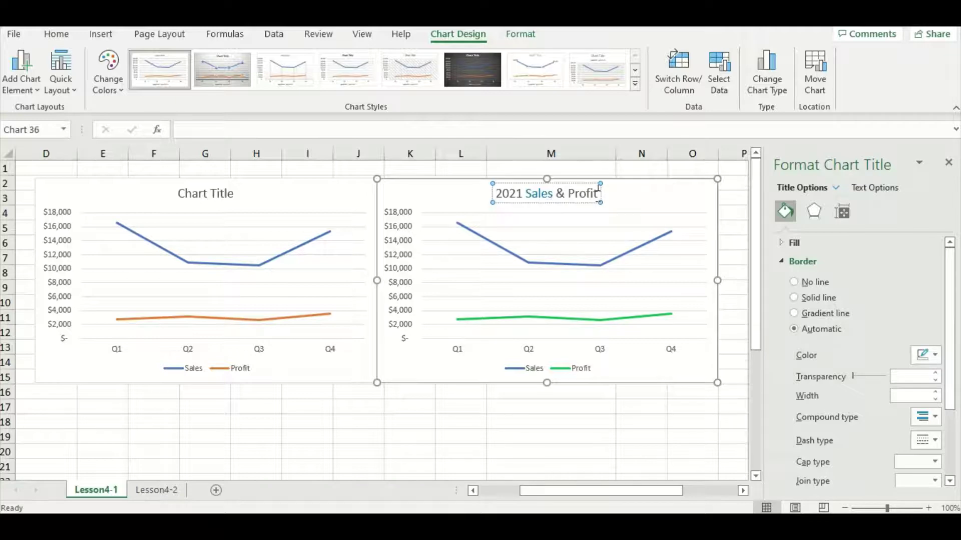
pyautogui.moveTo(594, 195); pyautogui.dragTo(567, 194)
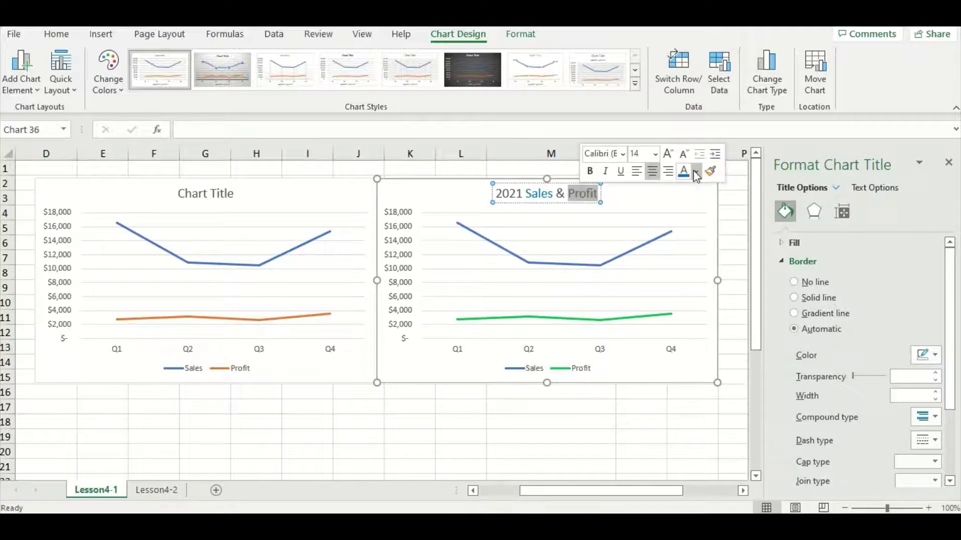
pyautogui.click(696, 172)
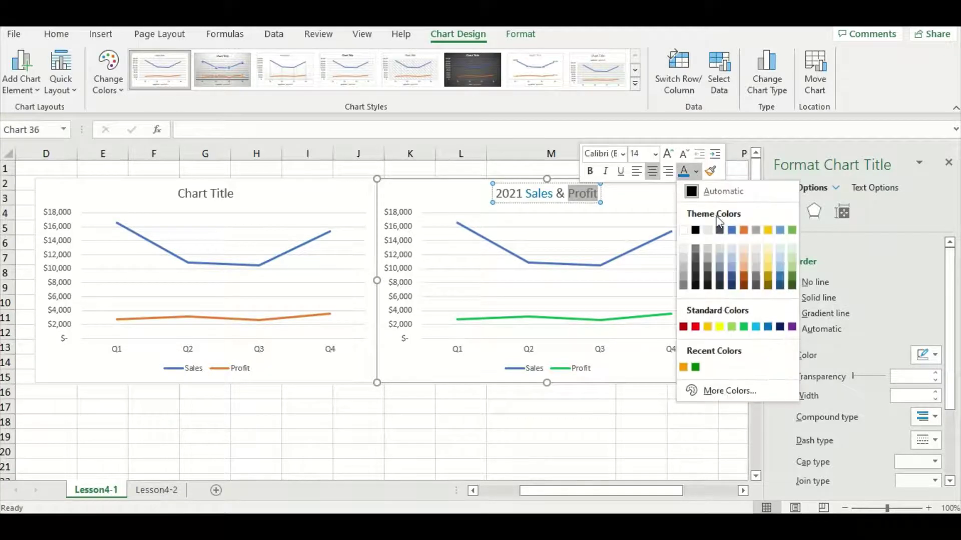
pyautogui.click(743, 327)
pyautogui.click(681, 416)
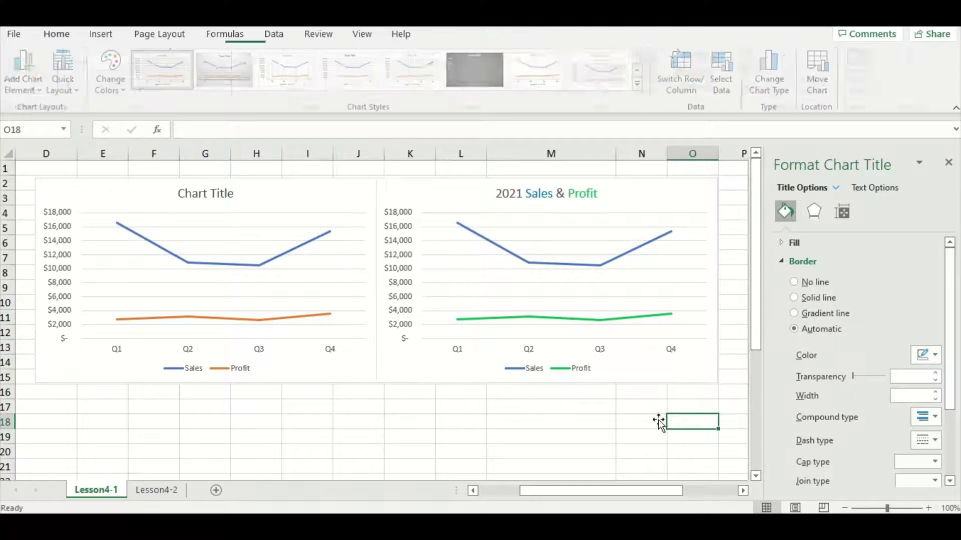
# Remove the legend from the 2021 Sales & Profit chart, close its formatting pane, and switch to the Lesson4-2 sheet
pyautogui.click(573, 371)
pyautogui.press('Delete')
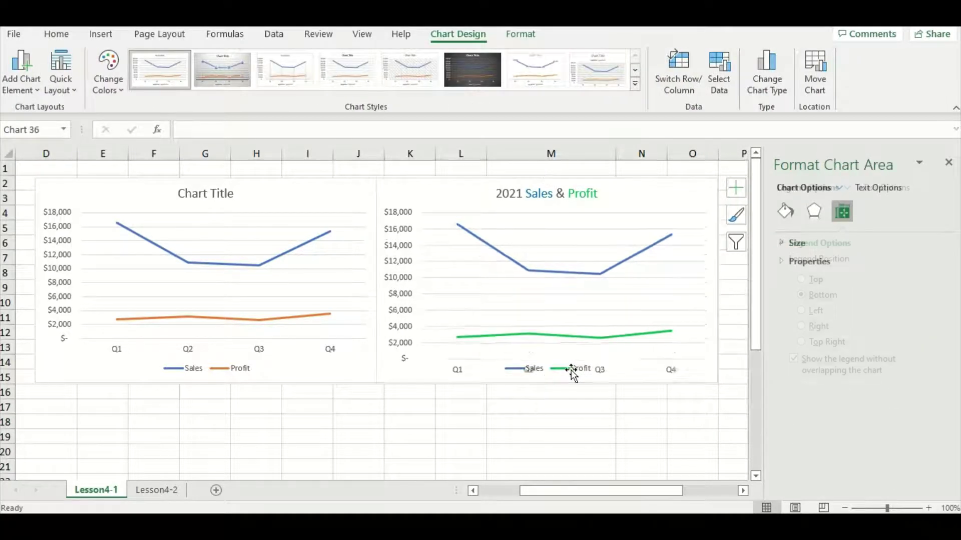
pyautogui.click(950, 164)
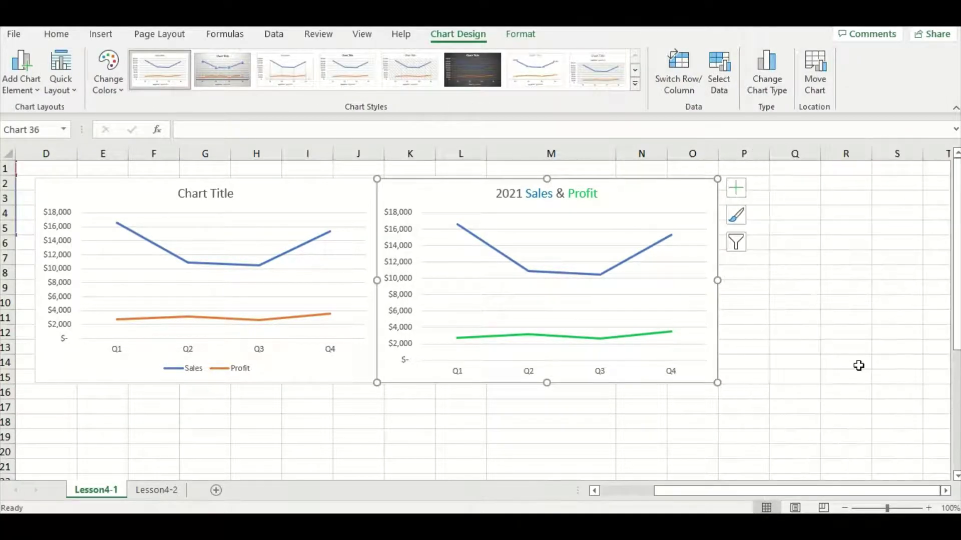
pyautogui.moveTo(831, 494); pyautogui.dragTo(795, 493)
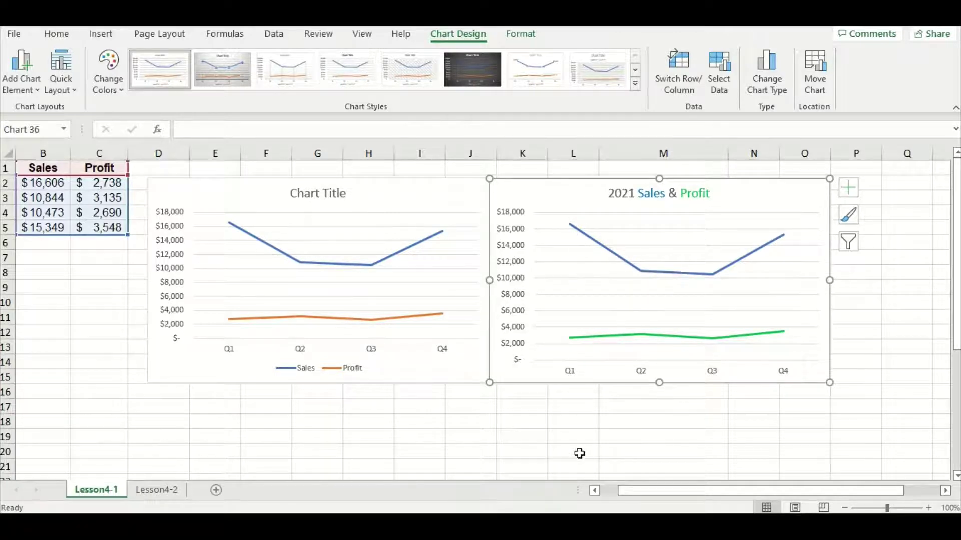
pyautogui.hotkey('ctrl', 'pagedown')
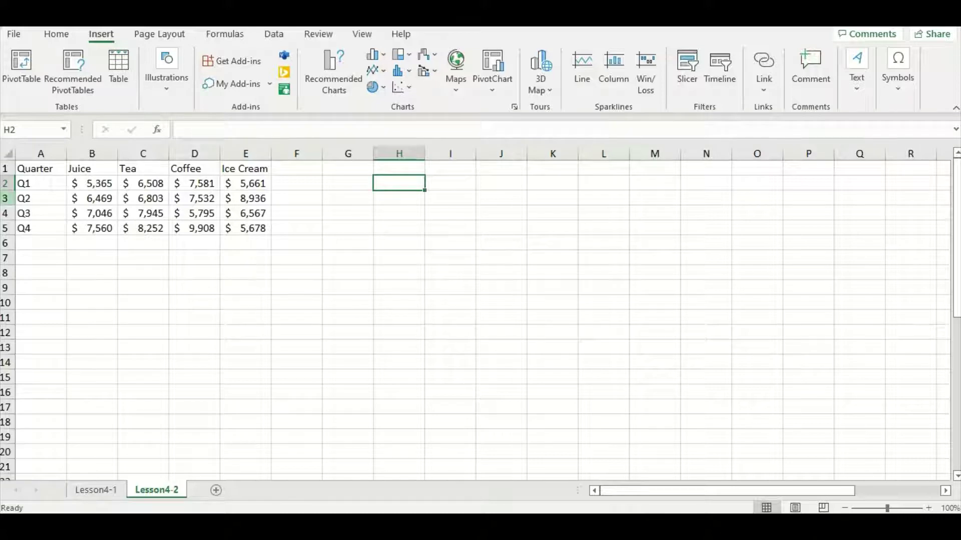
# Try a 2-D stacked line chart of the quarterly product data in A1:E5, and delete it
pyautogui.moveTo(43, 169); pyautogui.dragTo(252, 225)
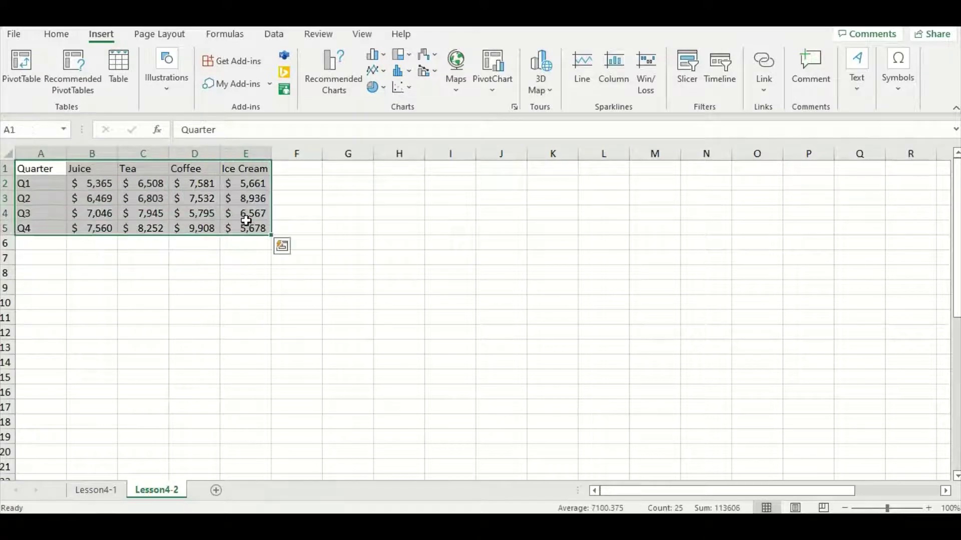
pyautogui.click(375, 70)
pyautogui.click(419, 120)
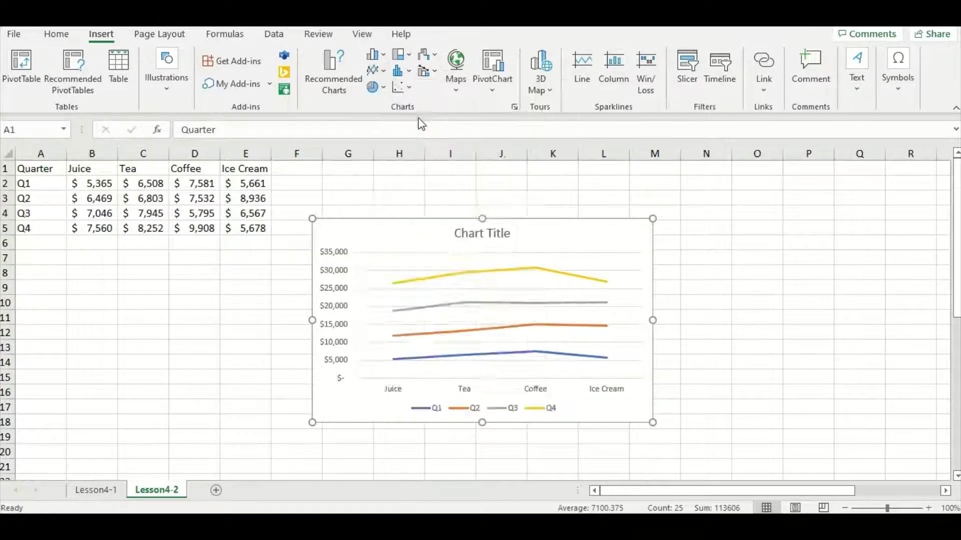
pyautogui.click(388, 203)
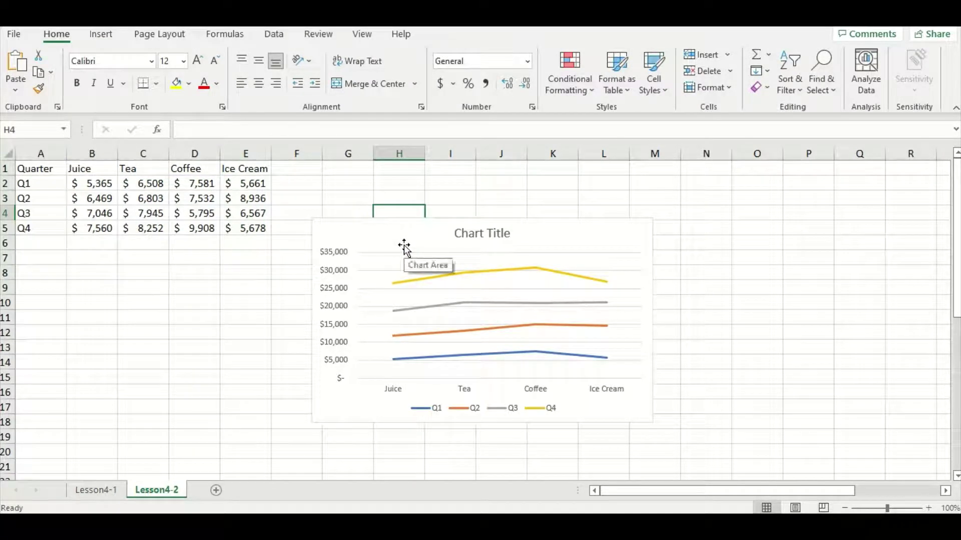
pyautogui.moveTo(402, 289)
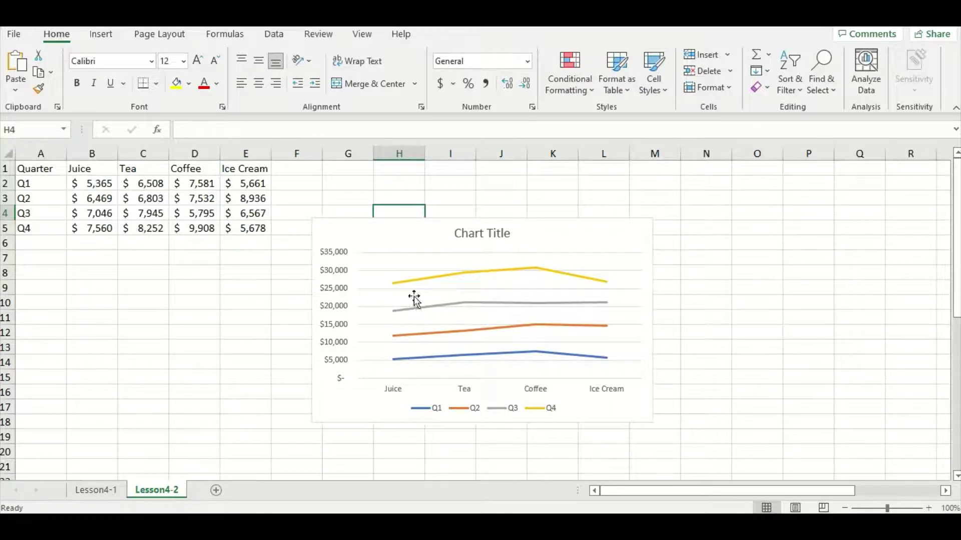
pyautogui.click(419, 237)
pyautogui.press('Delete')
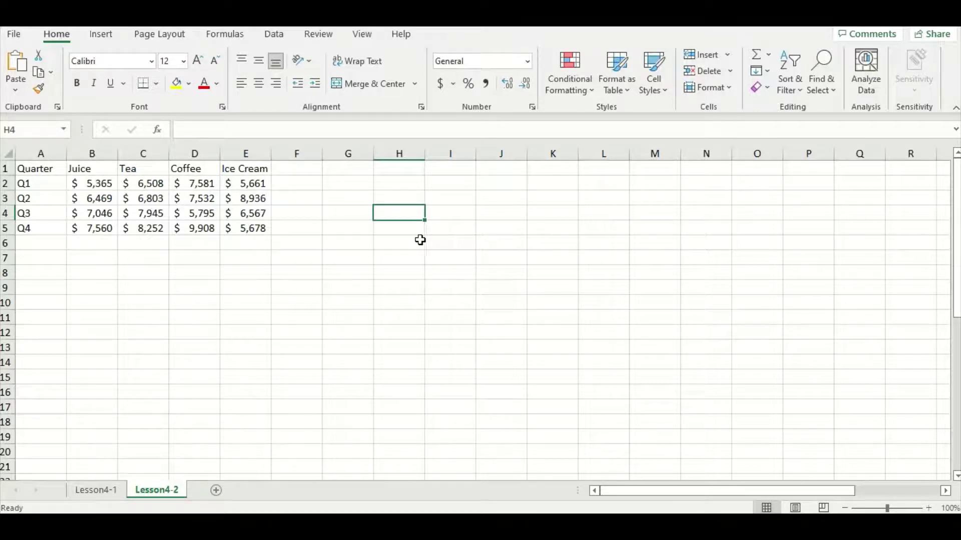
# Insert an empty basic 2-D line chart on the Lesson4-2 sheet with no data cells selected
pyautogui.click(102, 35)
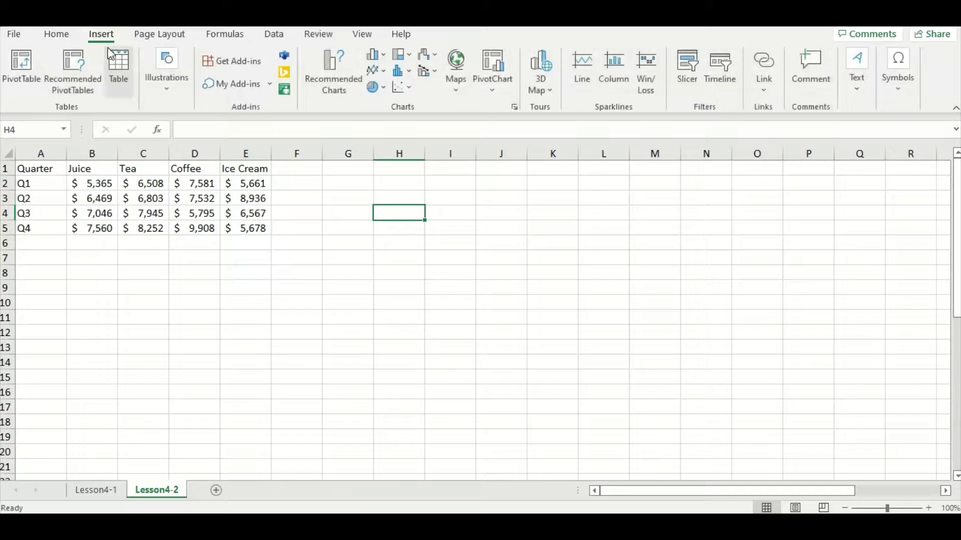
pyautogui.click(379, 73)
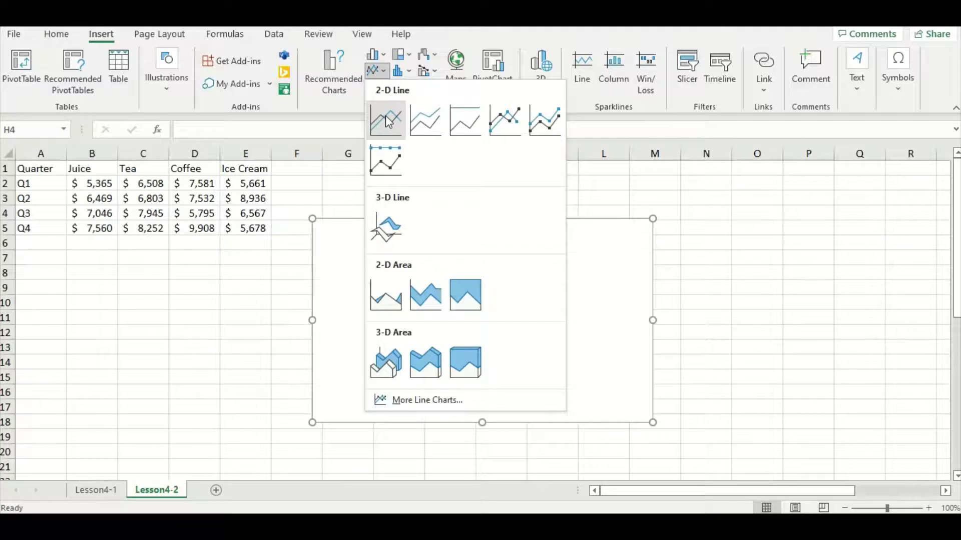
pyautogui.click(386, 121)
pyautogui.click(376, 183)
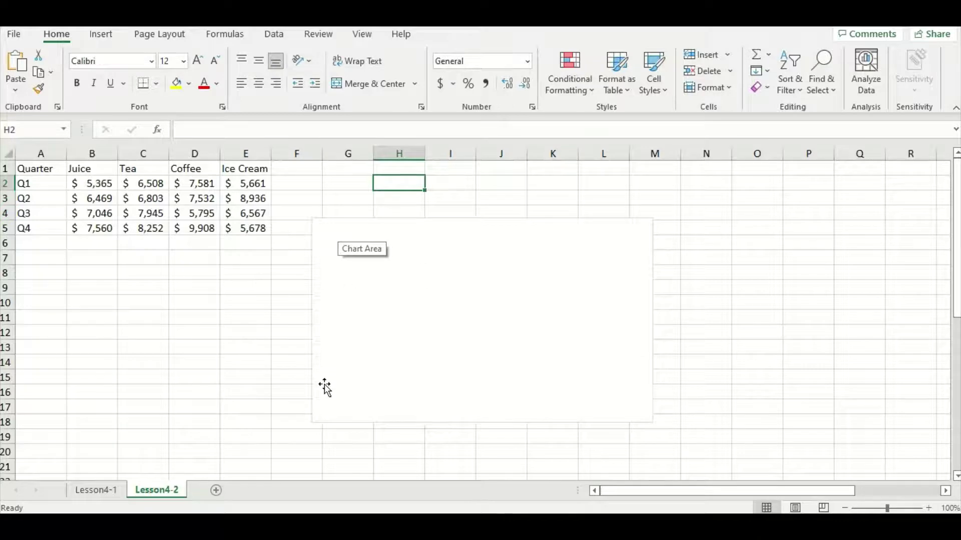
# Add a data series named Juice with values from B2:B5 to the empty line chart
pyautogui.click(411, 327)
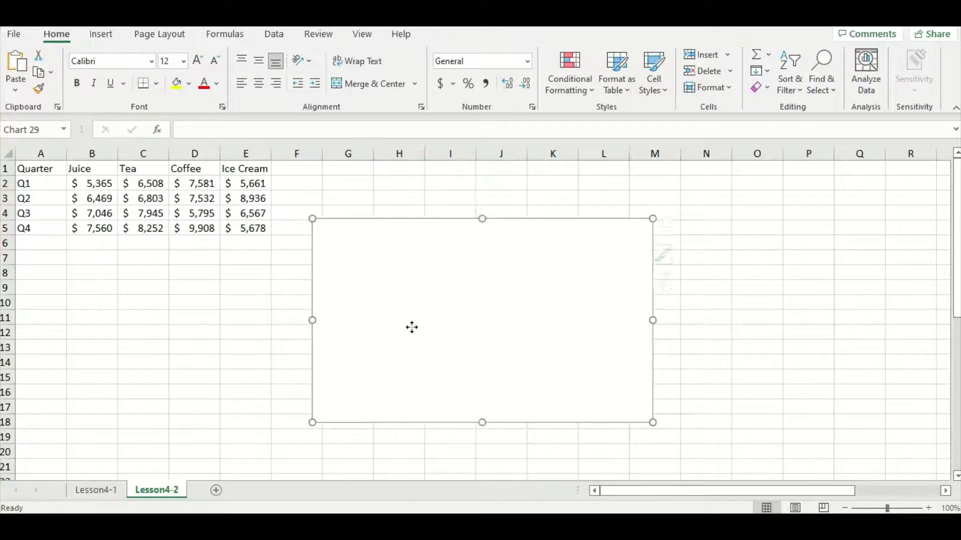
pyautogui.rightClick(412, 328)
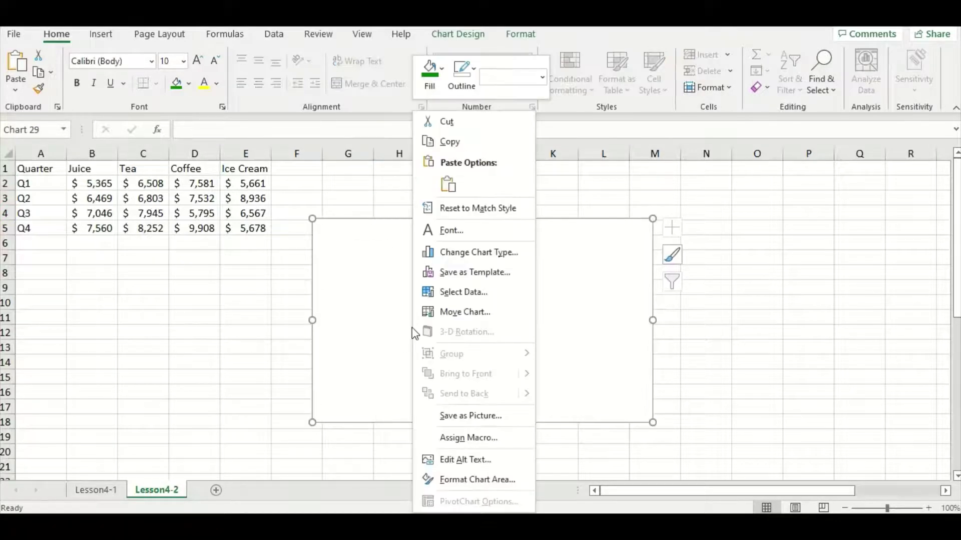
pyautogui.click(463, 292)
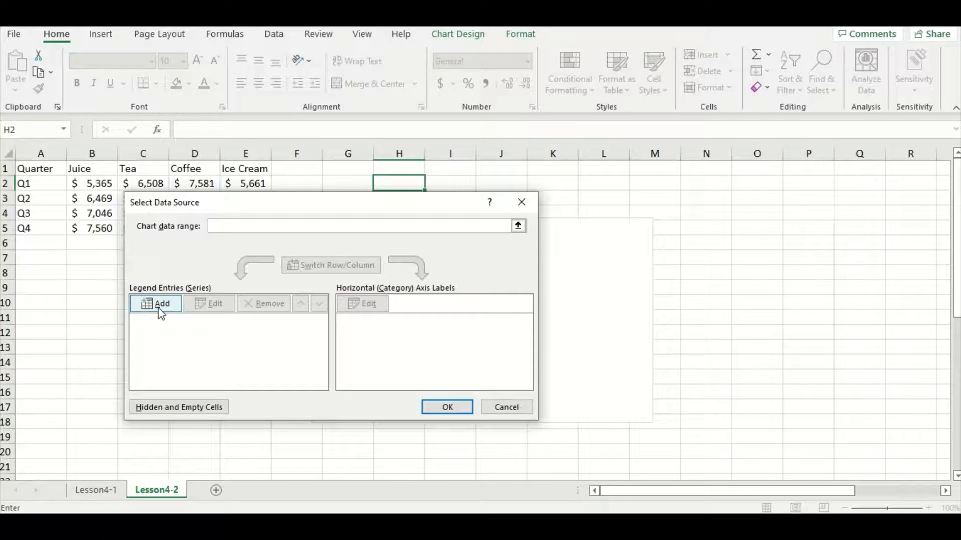
pyautogui.click(159, 310)
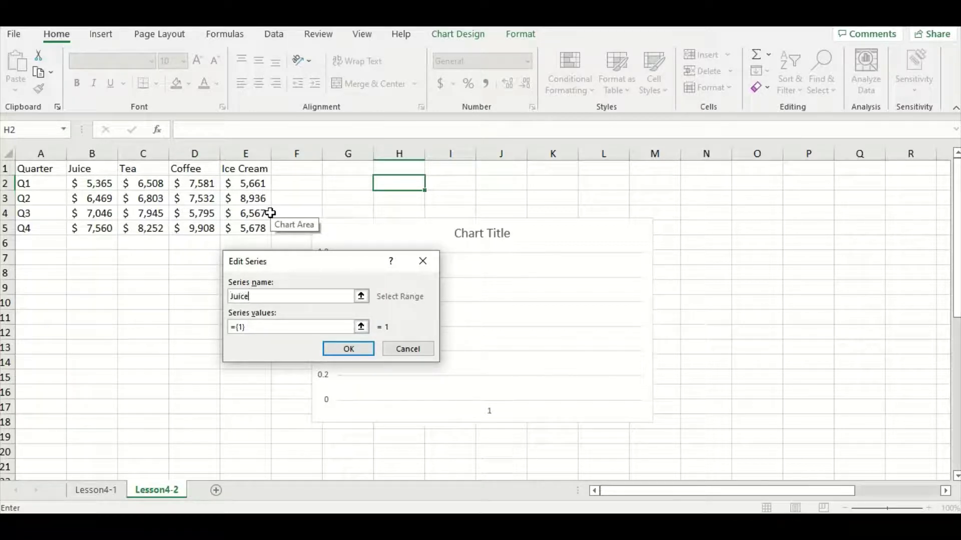
pyautogui.moveTo(236, 327); pyautogui.dragTo(258, 328)
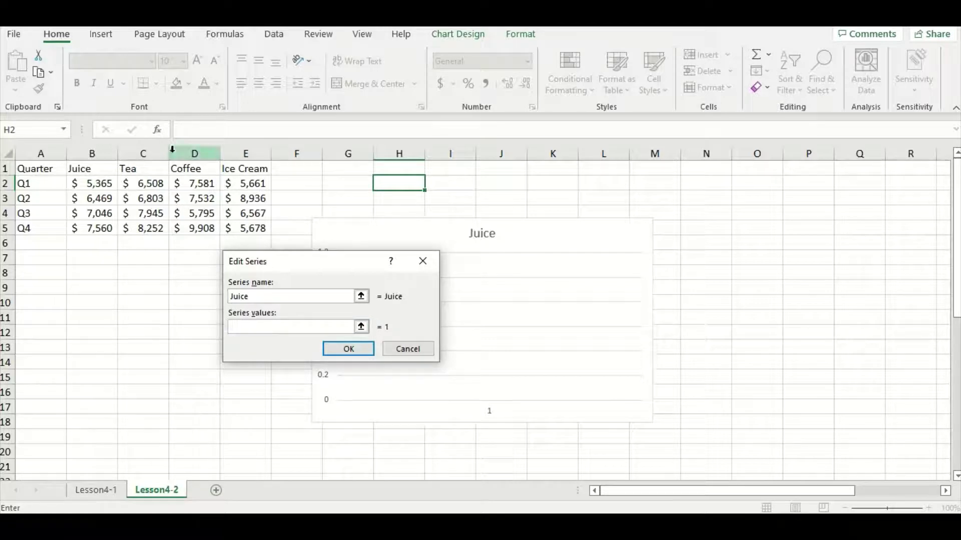
pyautogui.moveTo(103, 185); pyautogui.dragTo(103, 222)
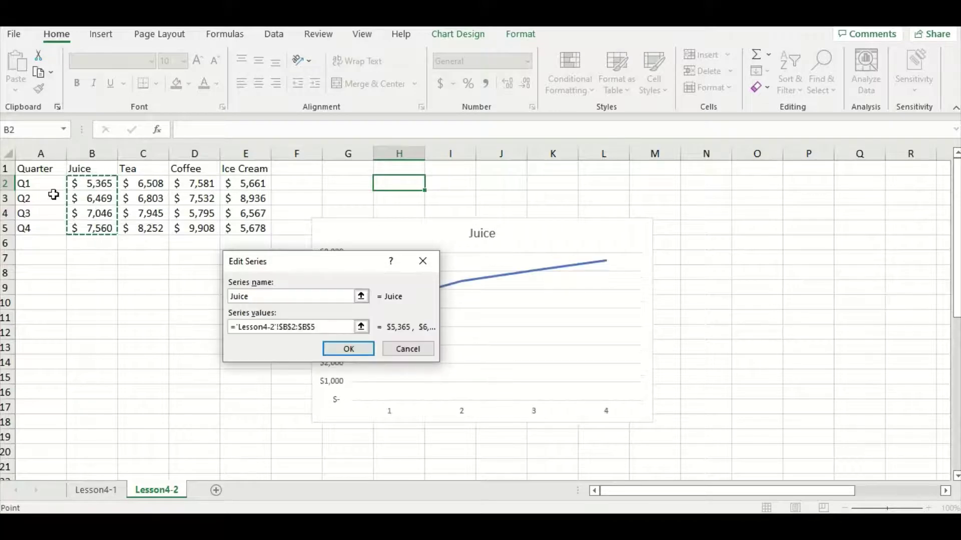
pyautogui.click(356, 349)
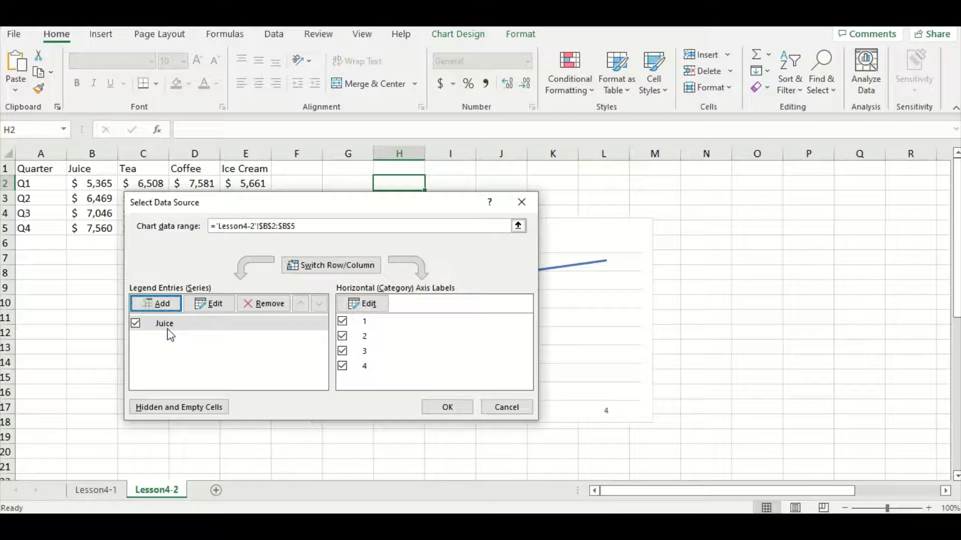
# Add a second data series named Tea with values from C2:C5 to the chart
pyautogui.click(159, 304)
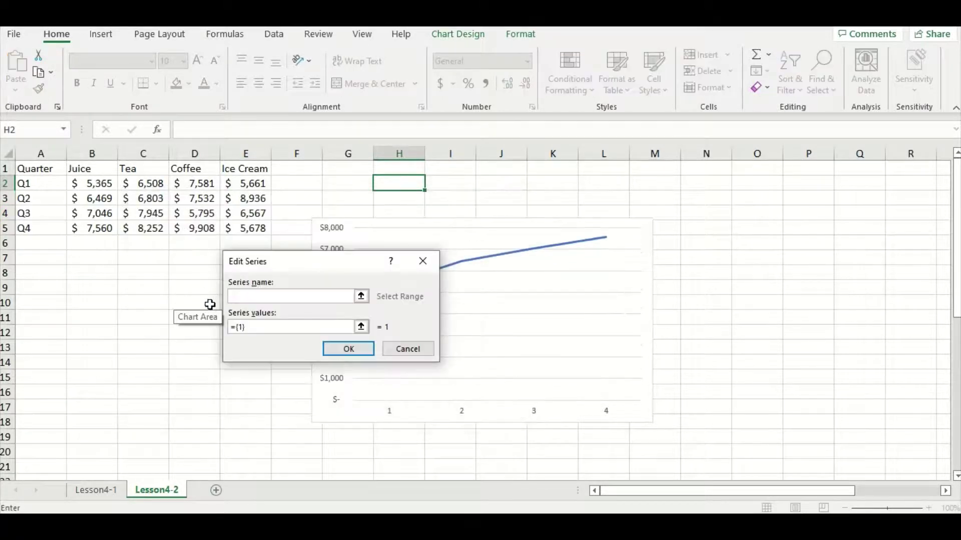
pyautogui.press('Tab')
pyautogui.press('BackSpace')
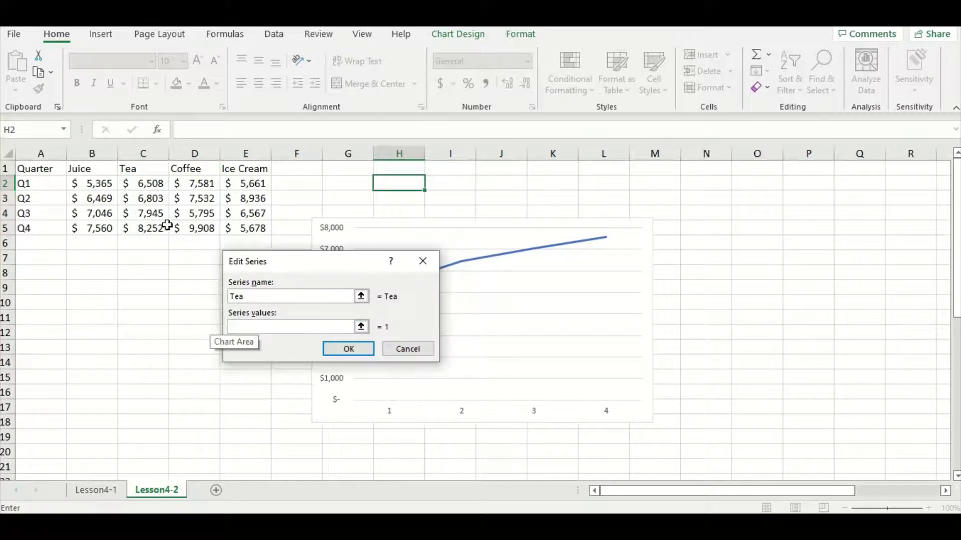
pyautogui.moveTo(151, 186); pyautogui.dragTo(150, 229)
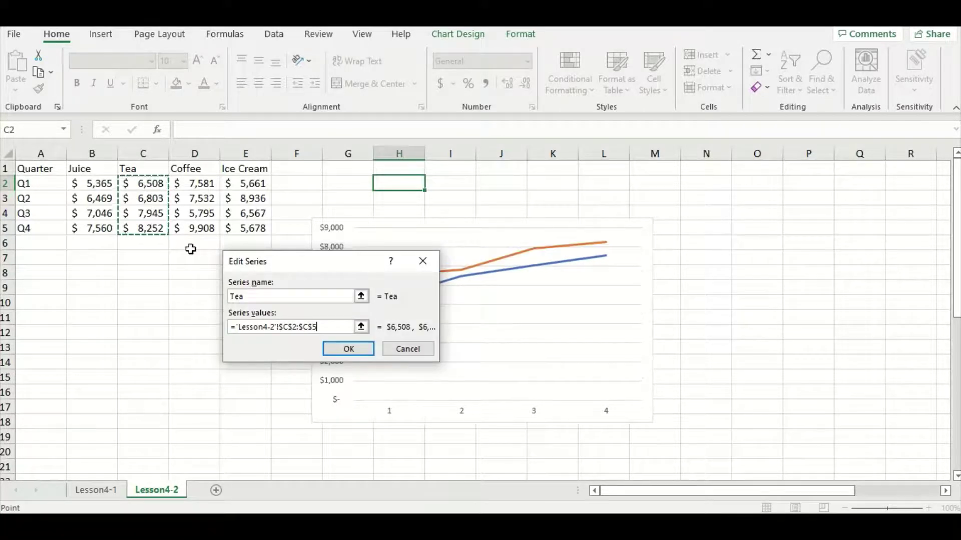
pyautogui.click(347, 350)
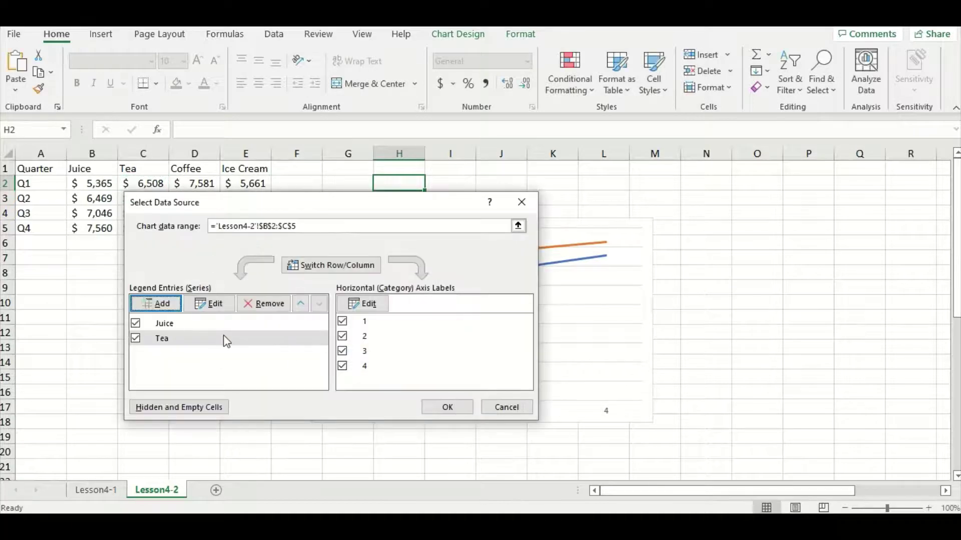
# Add a third data series named Coffee with values from D2:D5 to the chart
pyautogui.click(150, 304)
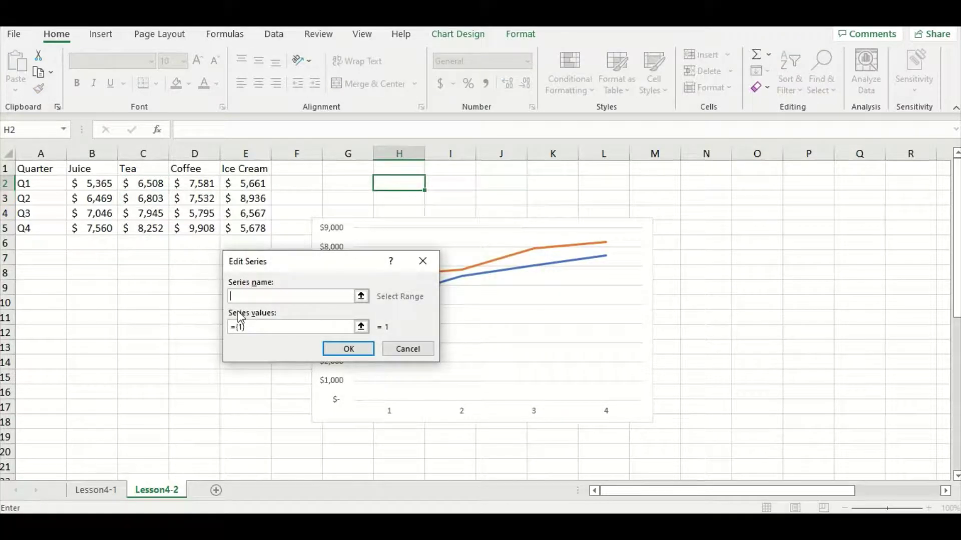
pyautogui.click(244, 328)
pyautogui.moveTo(195, 184); pyautogui.dragTo(205, 228)
pyautogui.click(340, 348)
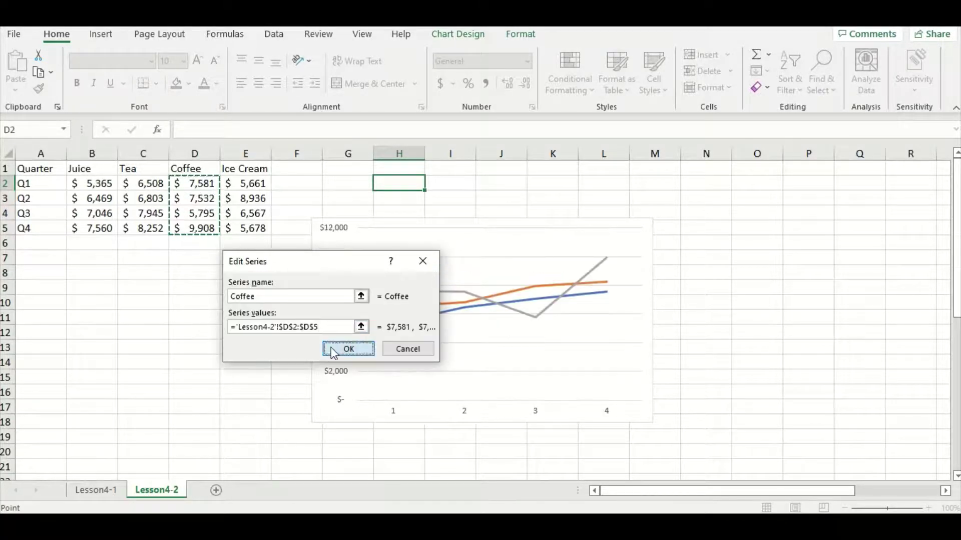
# Add a fourth data series named Ice Cream with values from E2:E5 to the chart
pyautogui.click(152, 303)
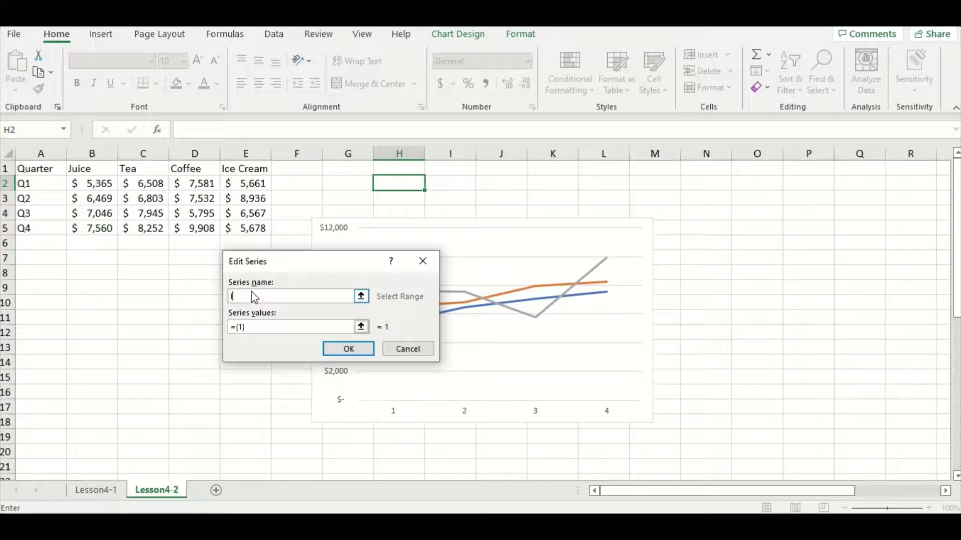
pyautogui.click(233, 327)
pyautogui.moveTo(247, 184); pyautogui.dragTo(254, 239)
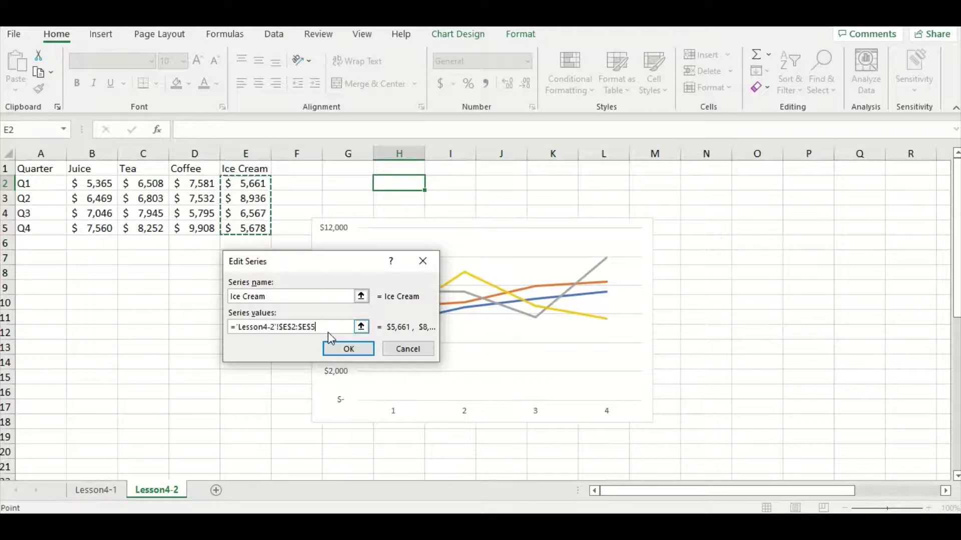
pyautogui.click(345, 349)
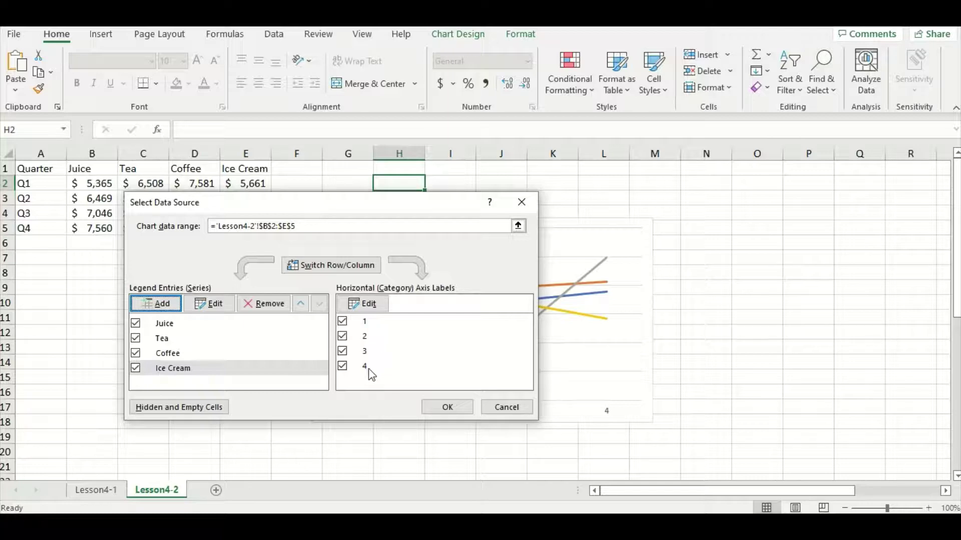
# Set the chart's horizontal axis labels to the quarter names in A2:A5
pyautogui.click(363, 304)
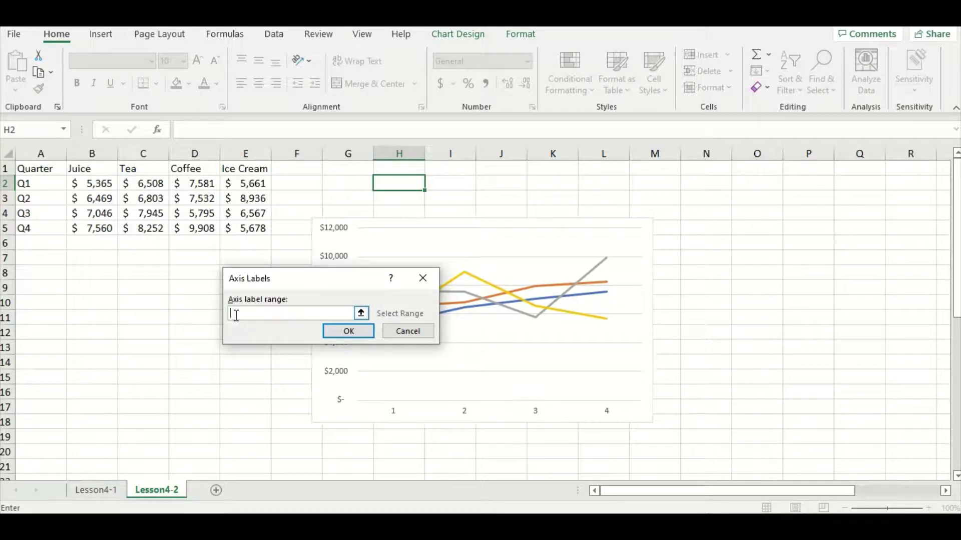
pyautogui.moveTo(47, 184); pyautogui.dragTo(49, 225)
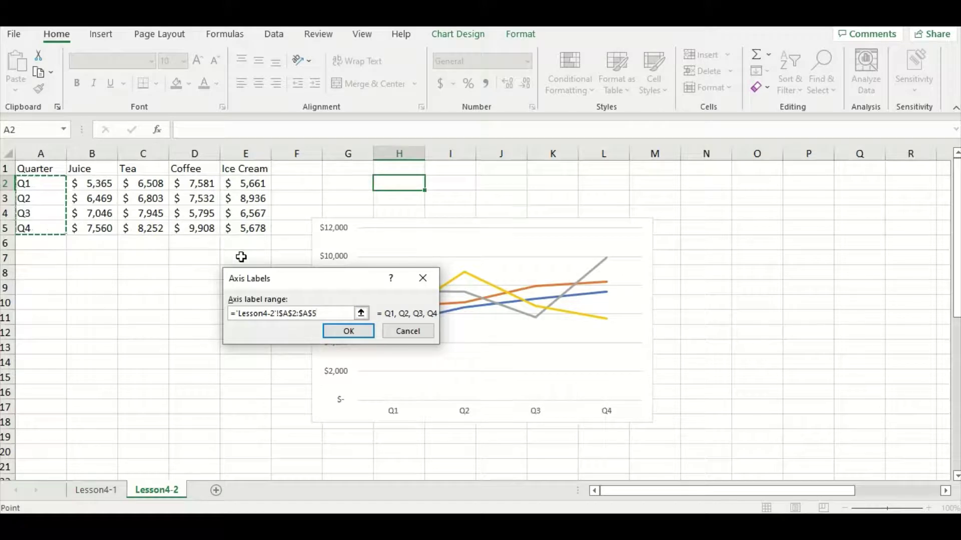
pyautogui.click(345, 331)
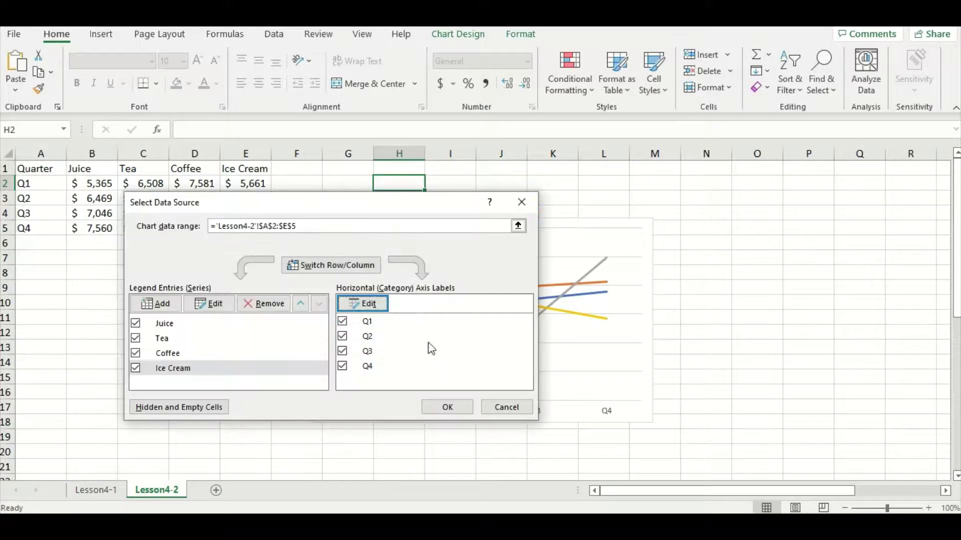
# Apply the data source settings with the four product series and quarter labels to the chart
pyautogui.click(447, 407)
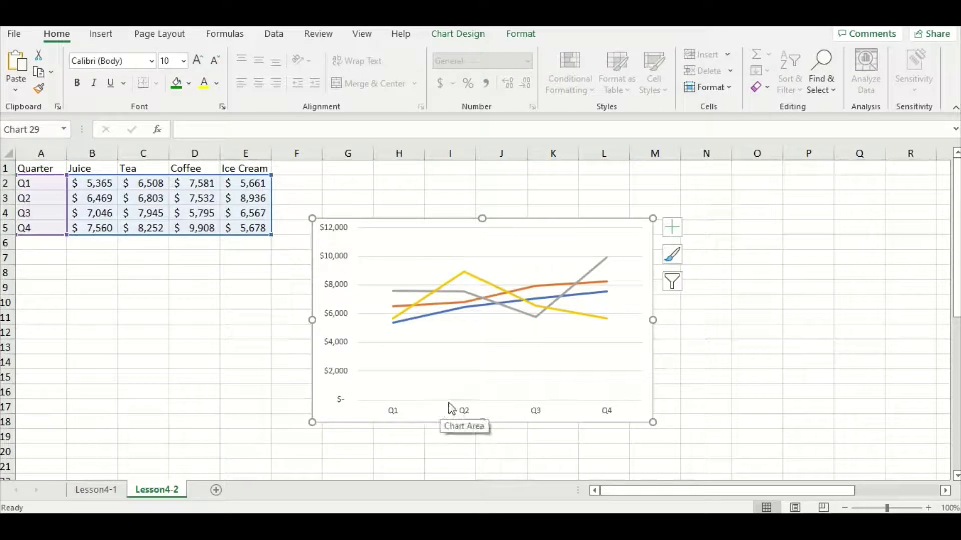
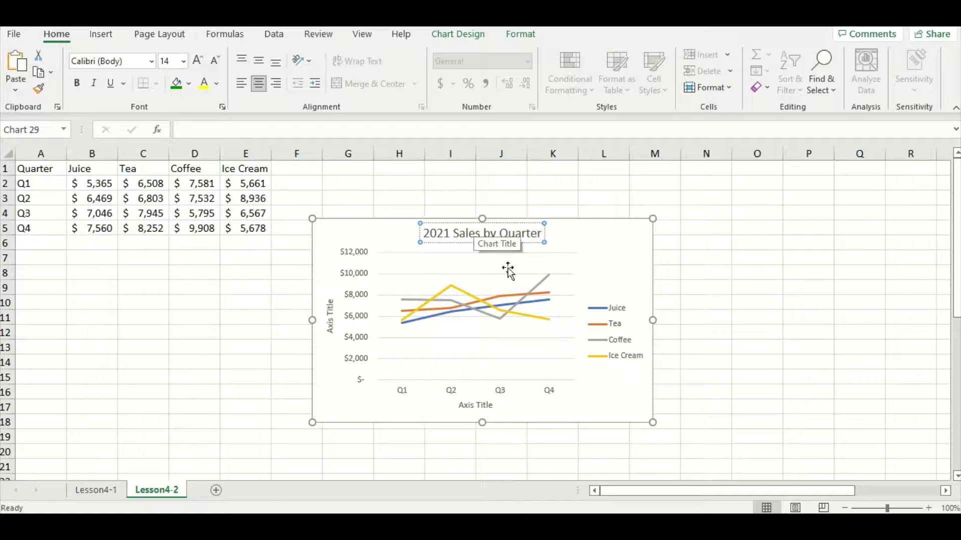
# Change the chart's horizontal axis title to "Quarter"
pyautogui.click(494, 405)
pyautogui.tripleClick(494, 405)
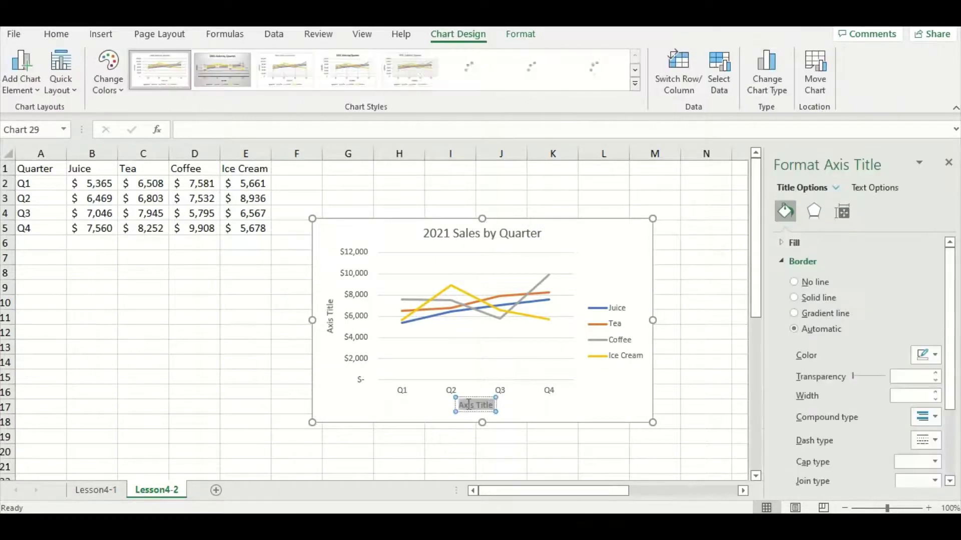
pyautogui.press('BackSpace')
pyautogui.write('Quarter')
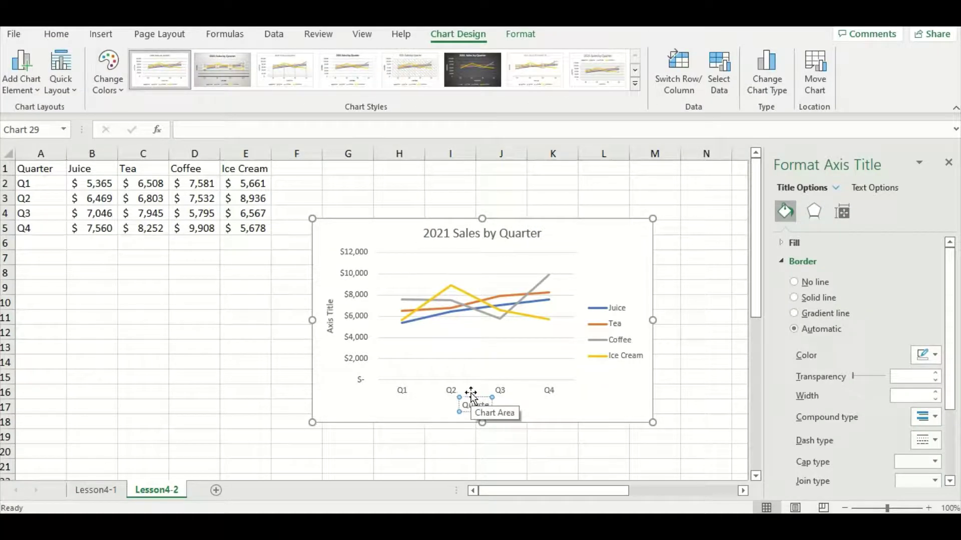
# Change the chart's vertical axis title to "2021 Sales" and close the formatting pane
pyautogui.click(332, 310)
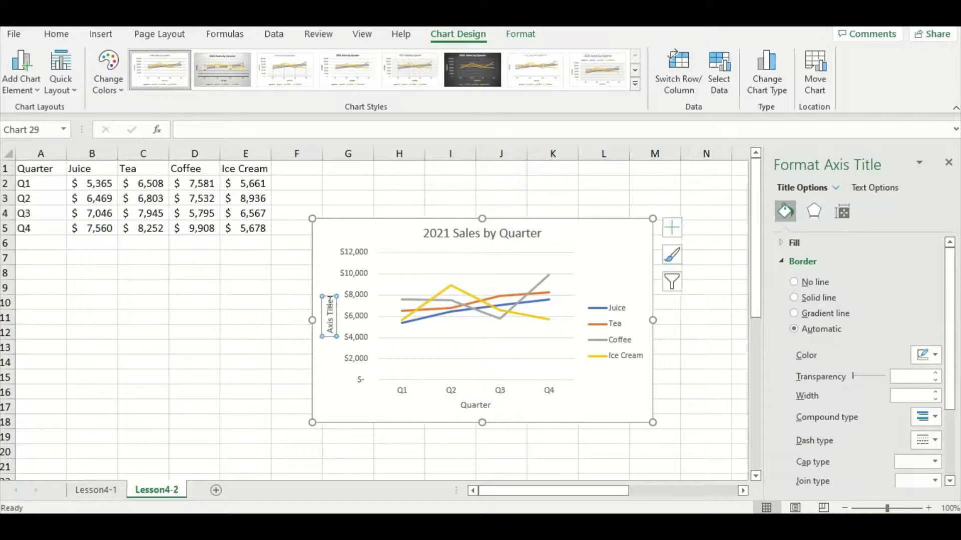
pyautogui.tripleClick(327, 318)
pyautogui.write('202')
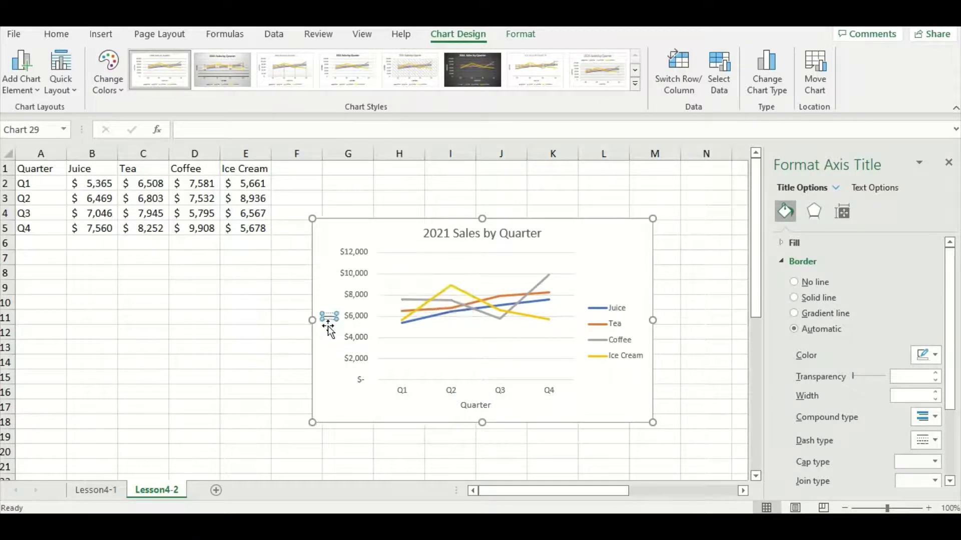
pyautogui.write('1 Sales')
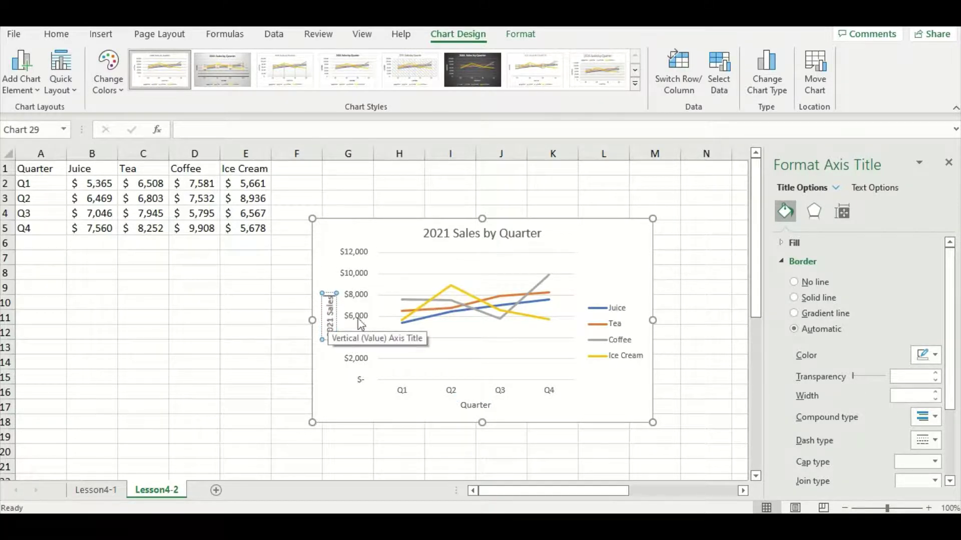
pyautogui.click(948, 162)
pyautogui.click(773, 271)
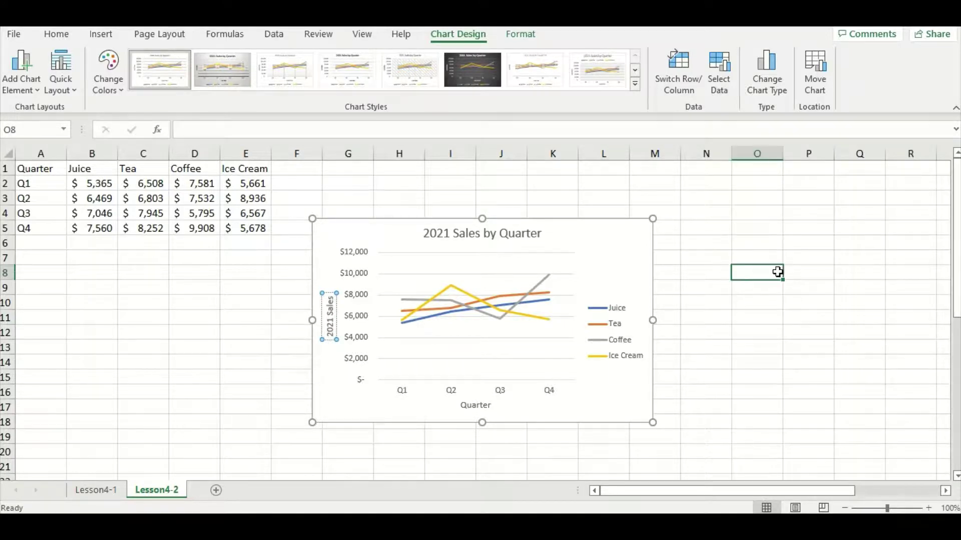
# Move the chart up slightly and place a copy of it directly beside the original, aligned along the upper edge
pyautogui.moveTo(567, 243); pyautogui.dragTo(577, 210)
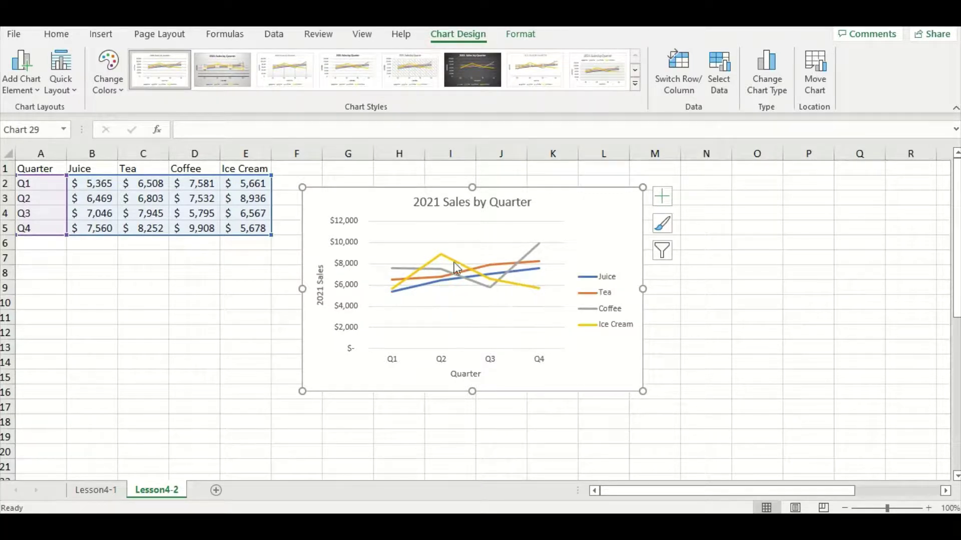
pyautogui.moveTo(478, 292)
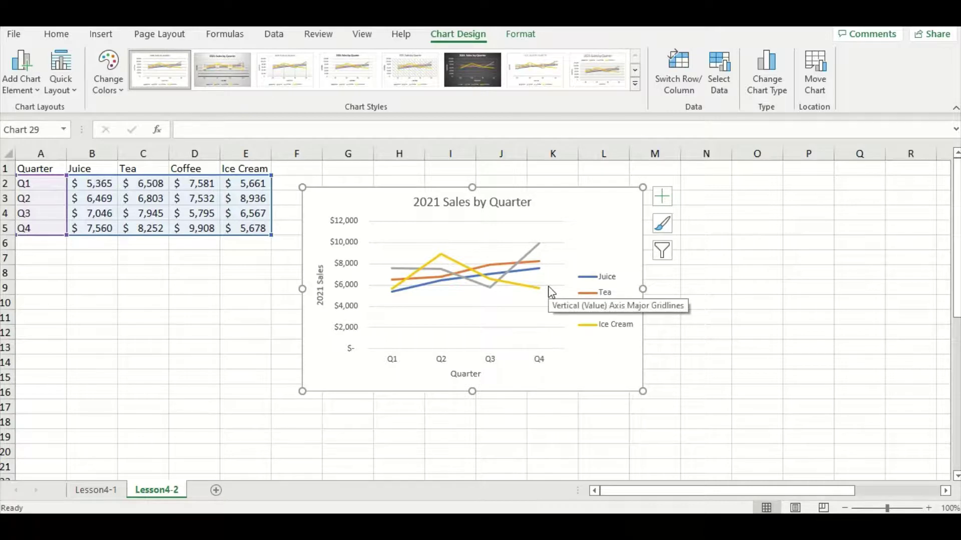
pyautogui.rightClick(565, 213)
pyautogui.press('Escape')
pyautogui.rightClick(569, 205)
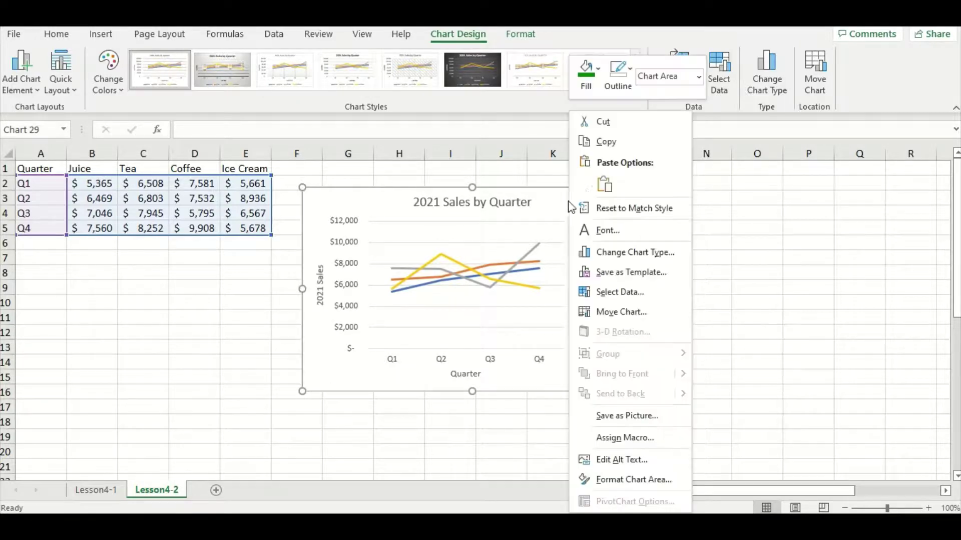
pyautogui.click(610, 146)
pyautogui.click(683, 250)
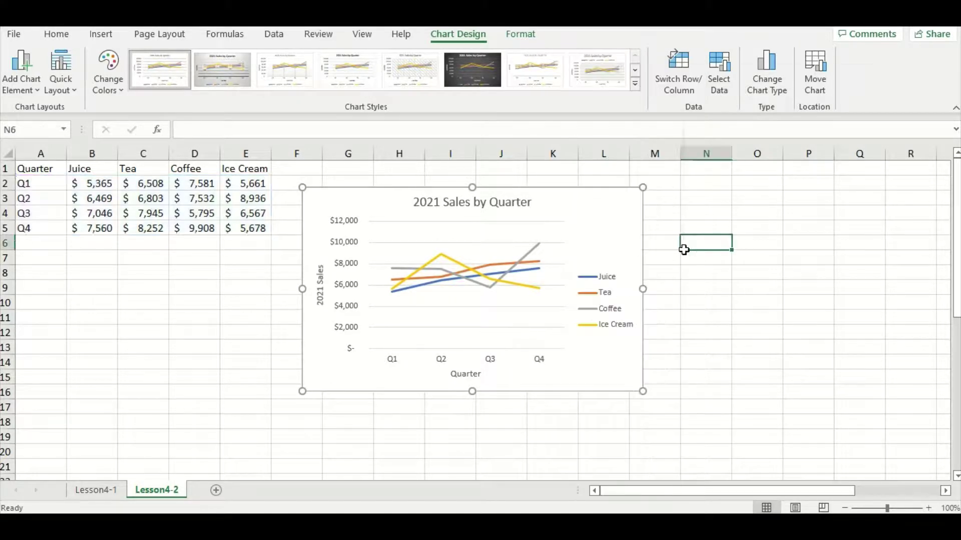
pyautogui.rightClick(683, 250)
pyautogui.click(714, 189)
pyautogui.moveTo(750, 253); pyautogui.dragTo(739, 200)
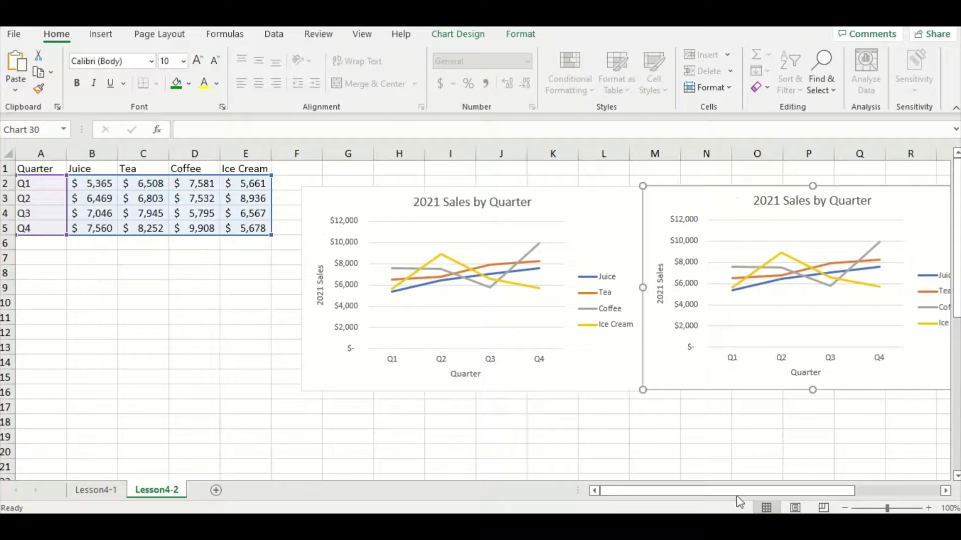
# Delete the legend from the copied 2021 Sales by Quarter chart
pyautogui.moveTo(740, 490); pyautogui.dragTo(808, 491)
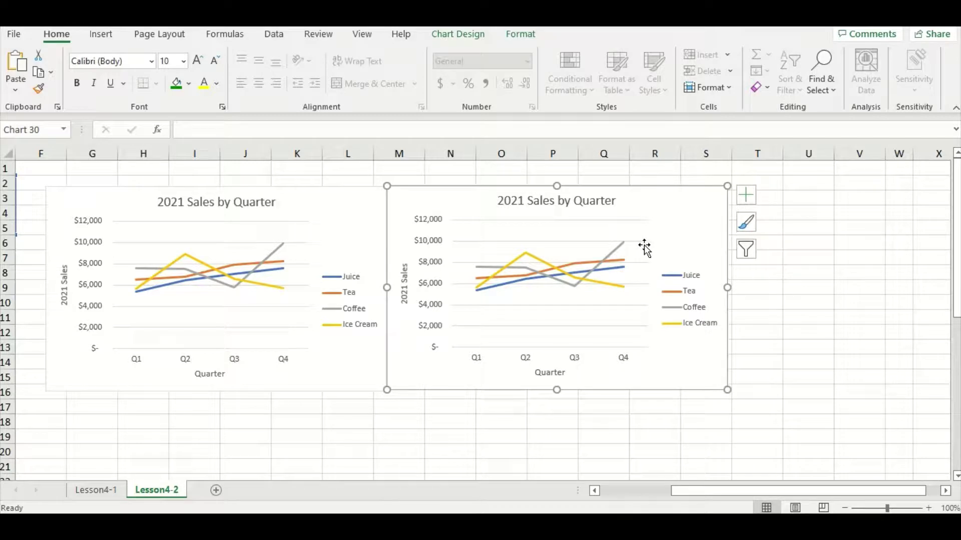
pyautogui.moveTo(625, 246)
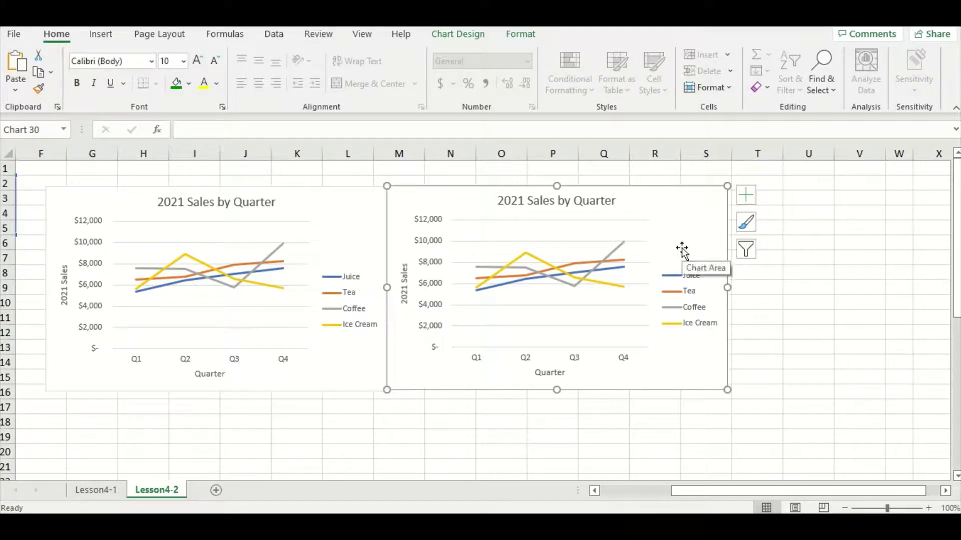
pyautogui.click(690, 294)
pyautogui.press('Delete')
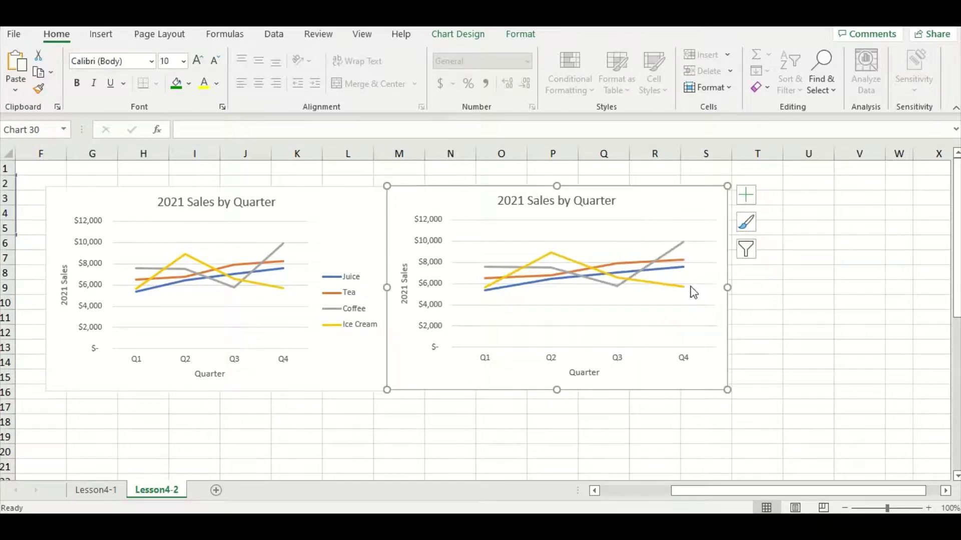
# Narrow the copied chart's plot area from its right side to leave blank space for labels, and close the formatting pane
pyautogui.click(672, 234)
pyautogui.doubleClick(672, 234)
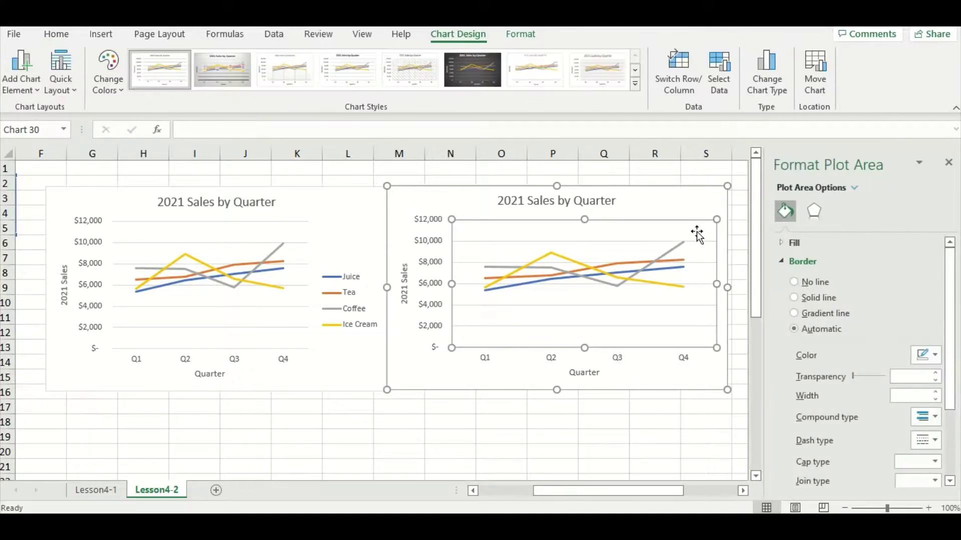
pyautogui.moveTo(717, 220); pyautogui.dragTo(648, 221)
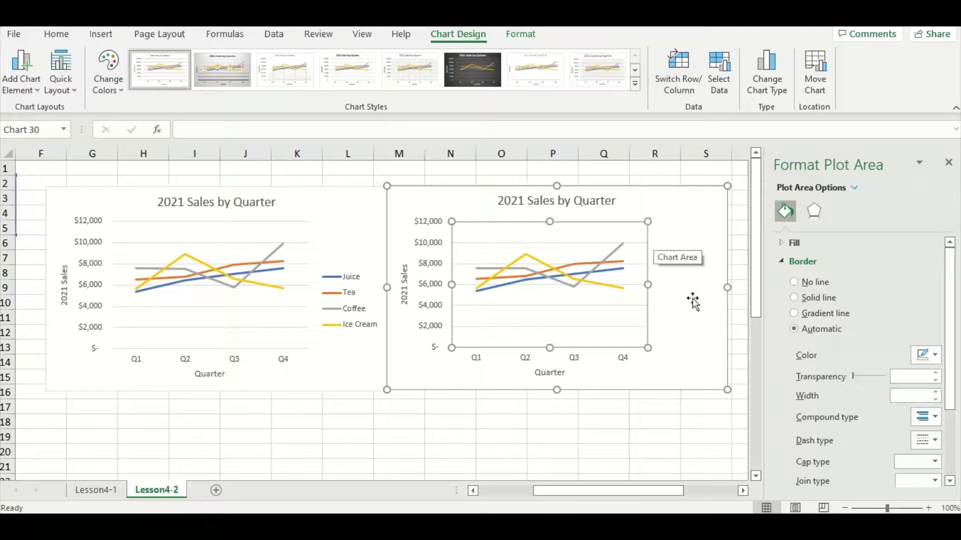
pyautogui.click(948, 162)
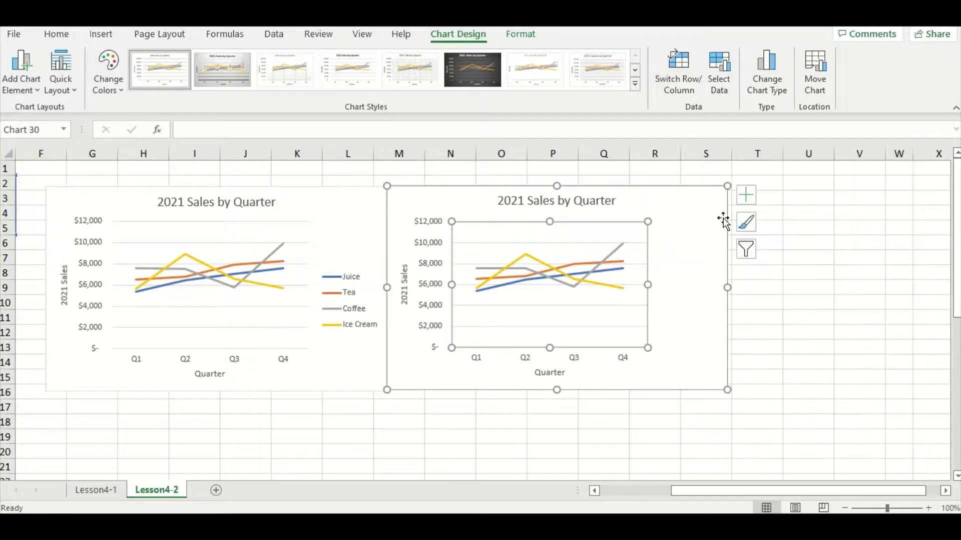
# Add a text box listing Coffee, Tea, Juice and Ice Cream on separate lines beside the copied chart's line ends
pyautogui.click(103, 36)
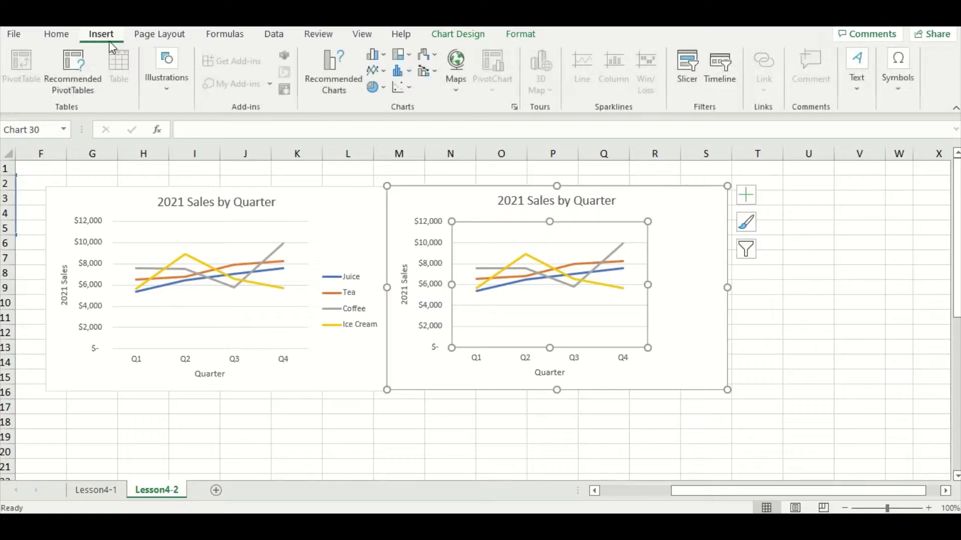
pyautogui.click(853, 88)
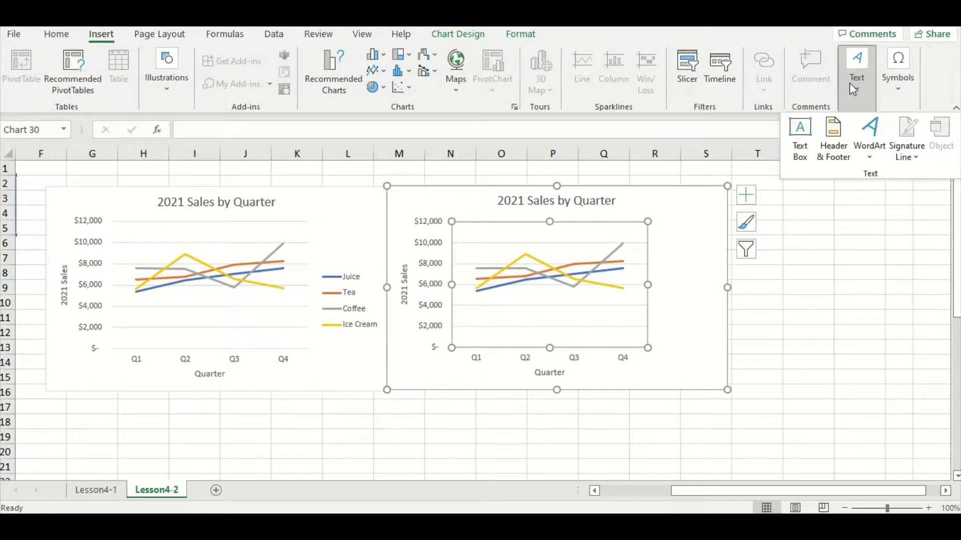
pyautogui.click(800, 134)
pyautogui.moveTo(659, 230); pyautogui.dragTo(716, 353)
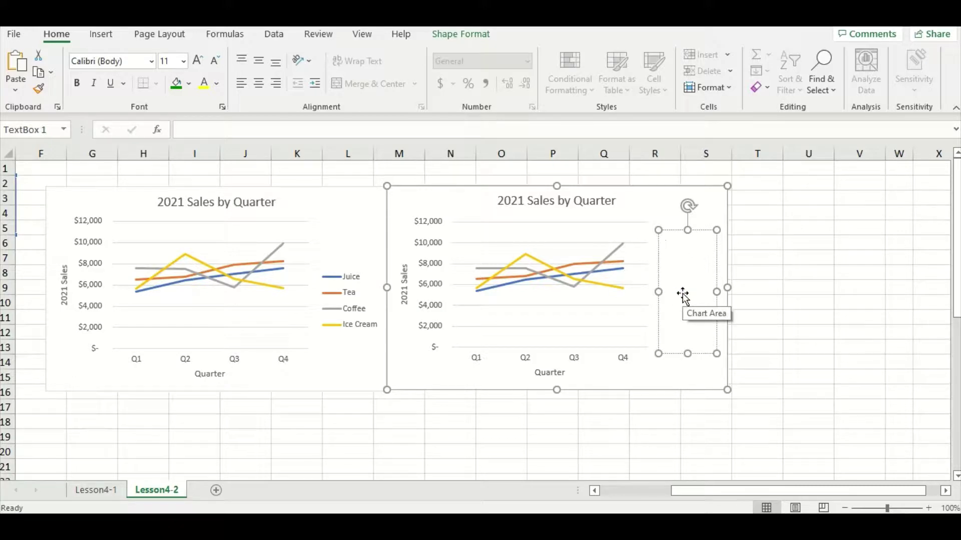
pyautogui.write('Coffee')
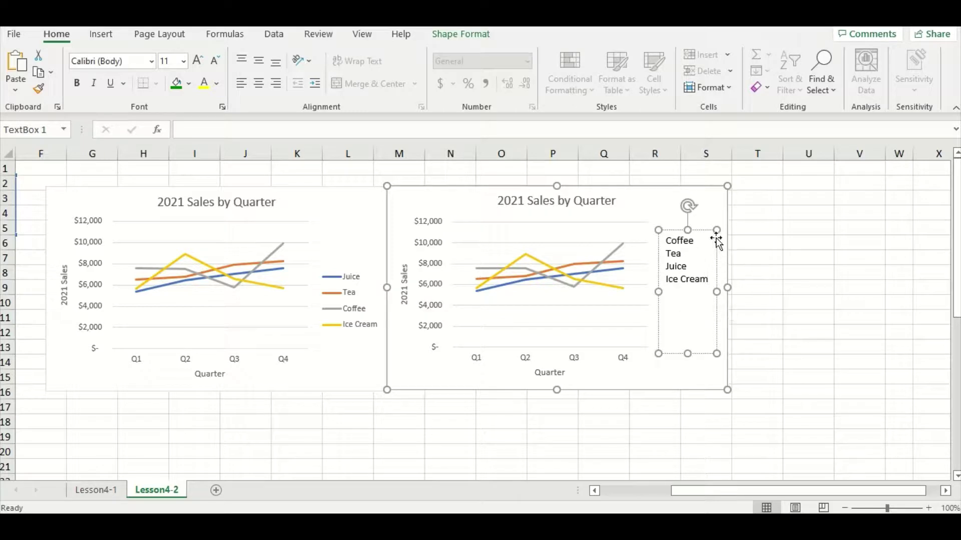
pyautogui.moveTo(709, 232); pyautogui.dragTo(702, 241)
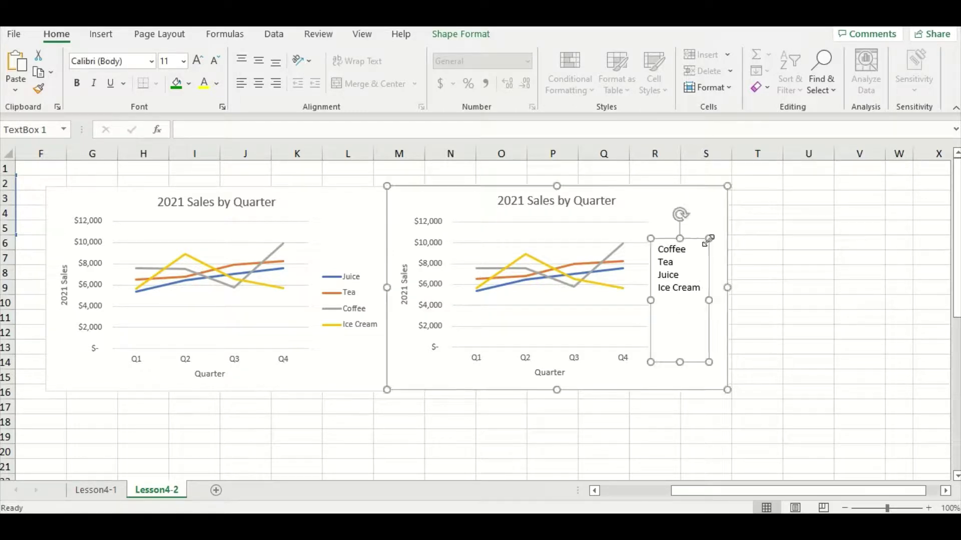
pyautogui.click(769, 255)
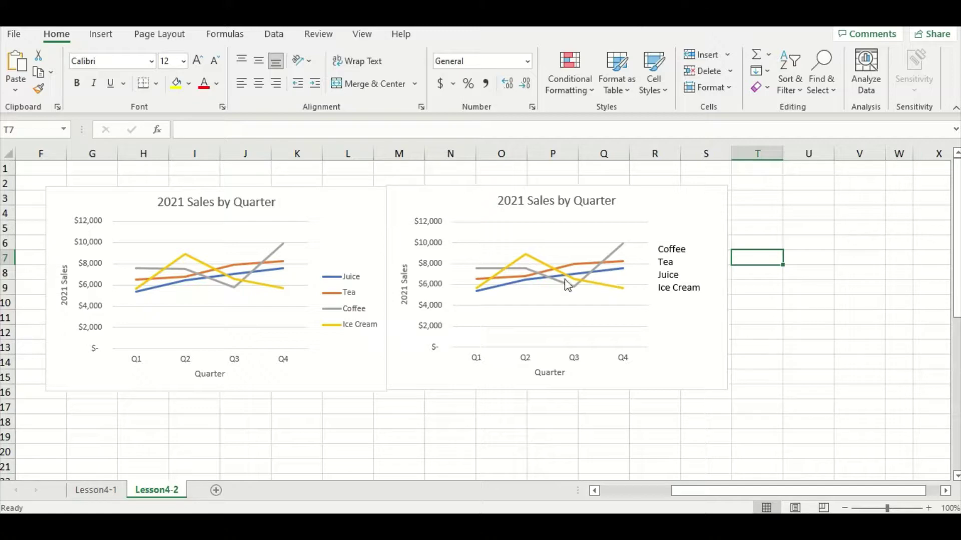
# Recolor the Tea series line in the copied chart light gray
pyautogui.moveTo(484, 295)
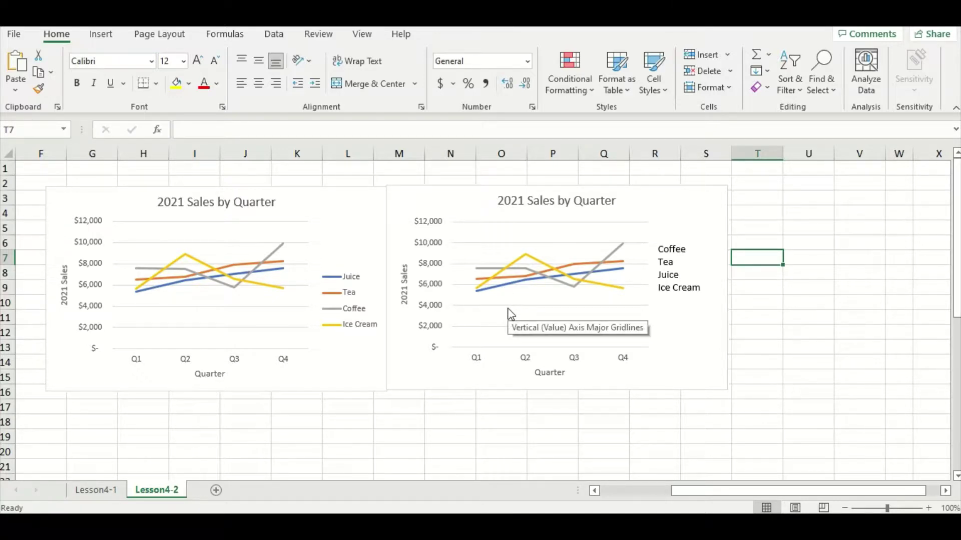
pyautogui.moveTo(522, 283)
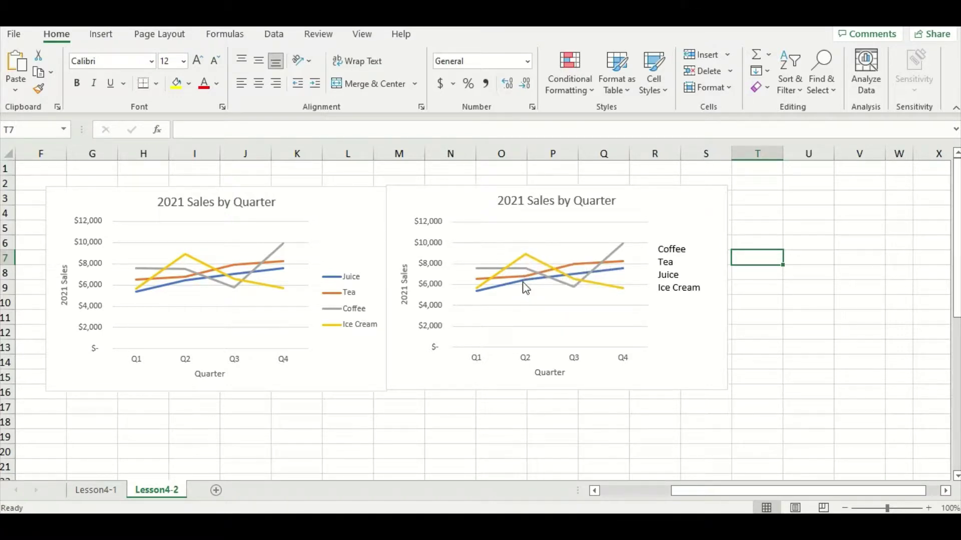
pyautogui.doubleClick(523, 282)
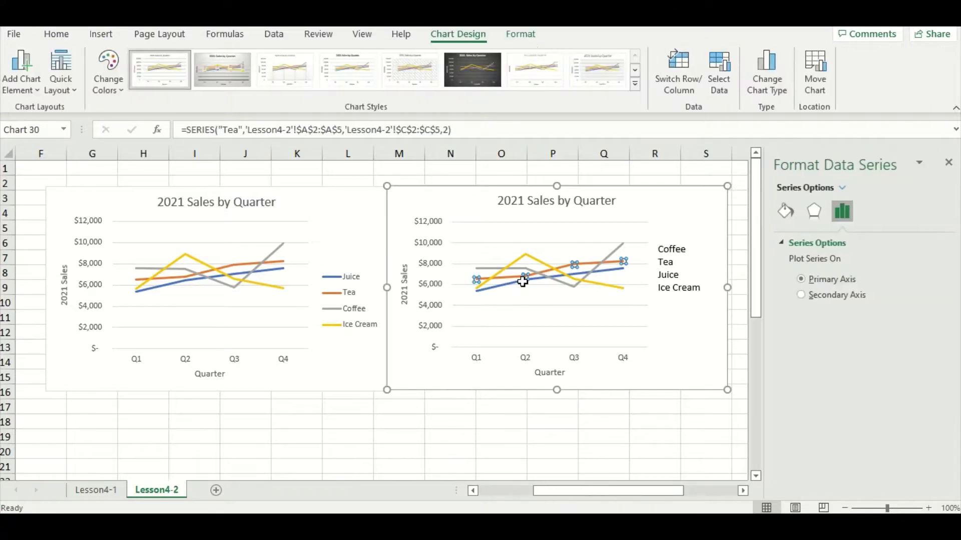
pyautogui.click(789, 216)
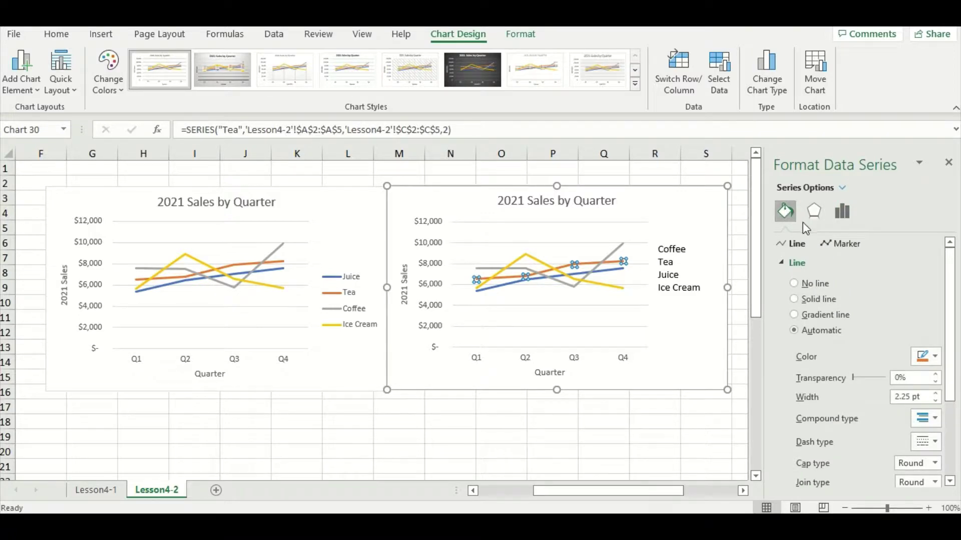
pyautogui.click(934, 356)
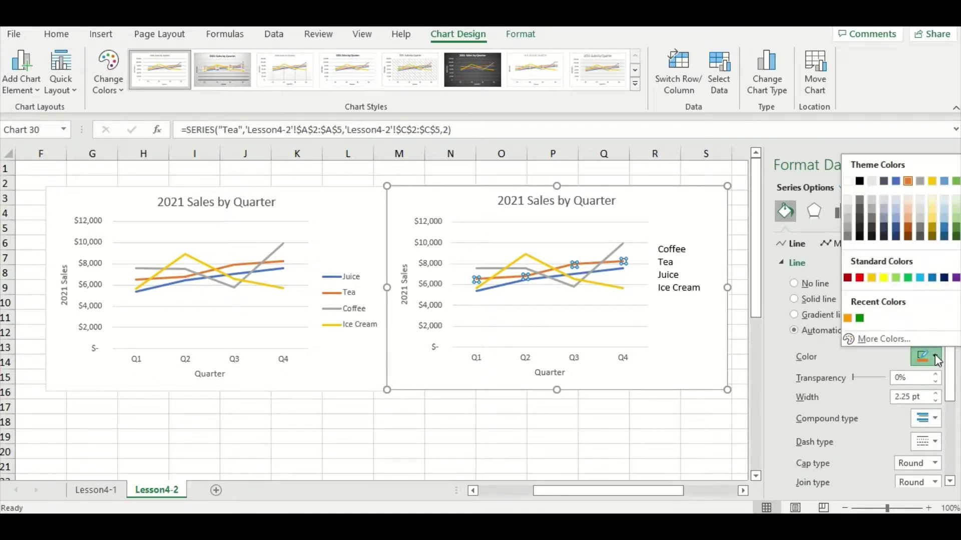
pyautogui.click(847, 219)
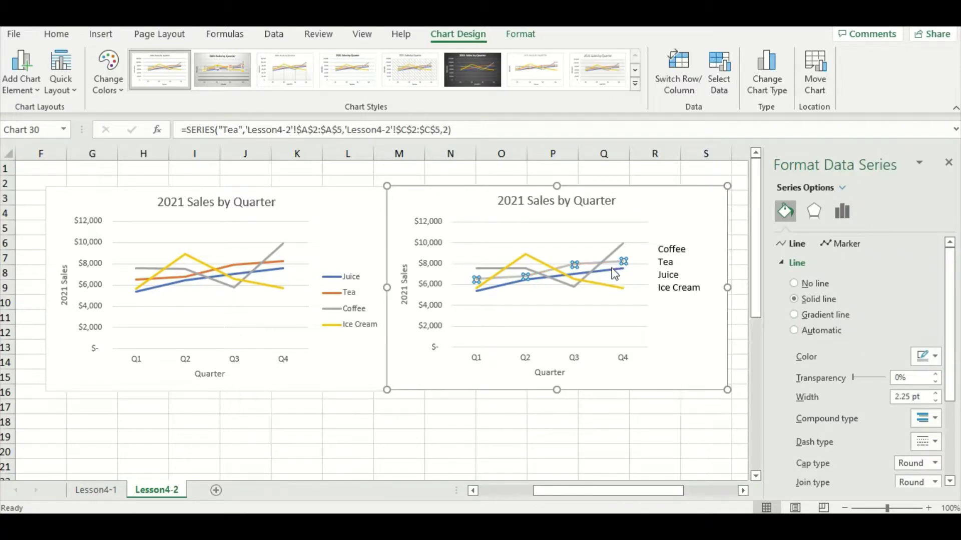
# Recolor the Juice series line in the copied chart light gray and deselect the chart
pyautogui.click(614, 276)
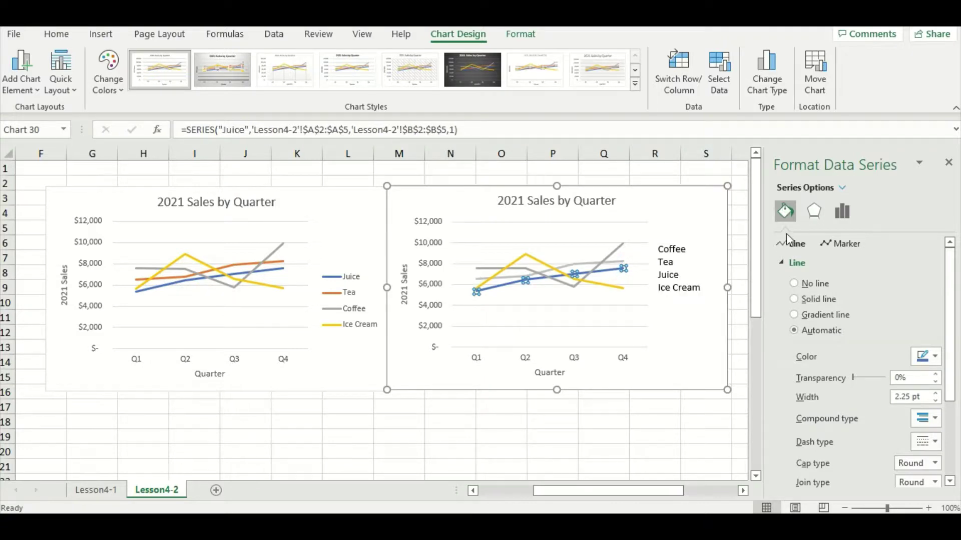
pyautogui.click(931, 357)
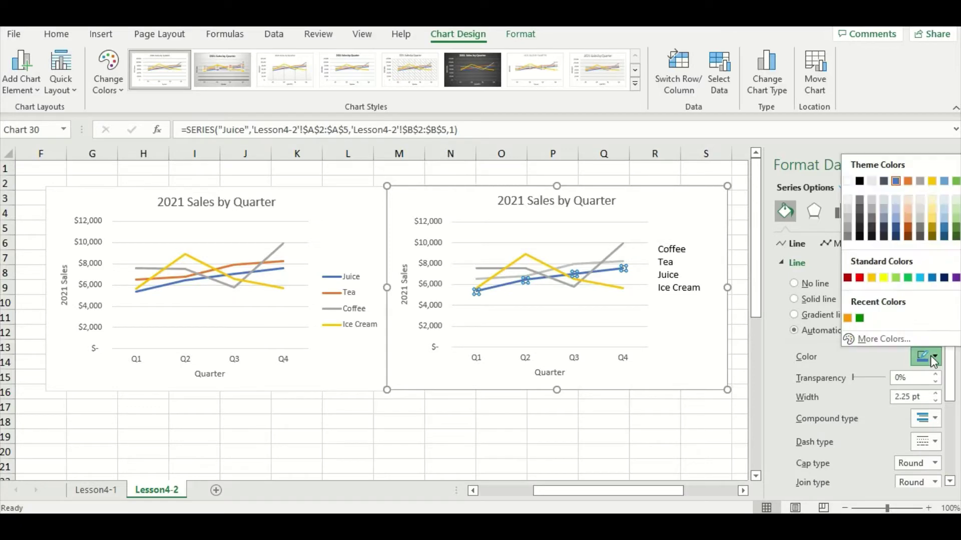
pyautogui.click(850, 220)
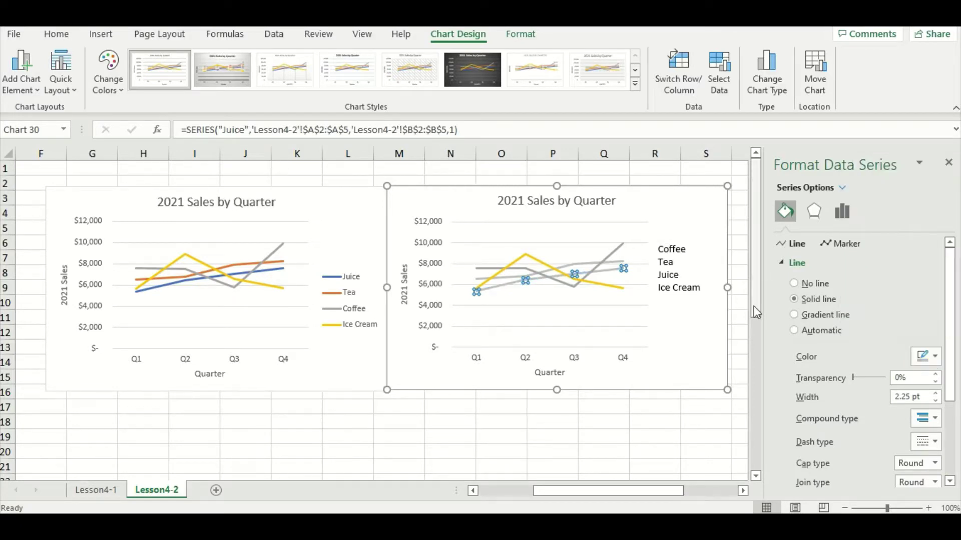
pyautogui.click(706, 439)
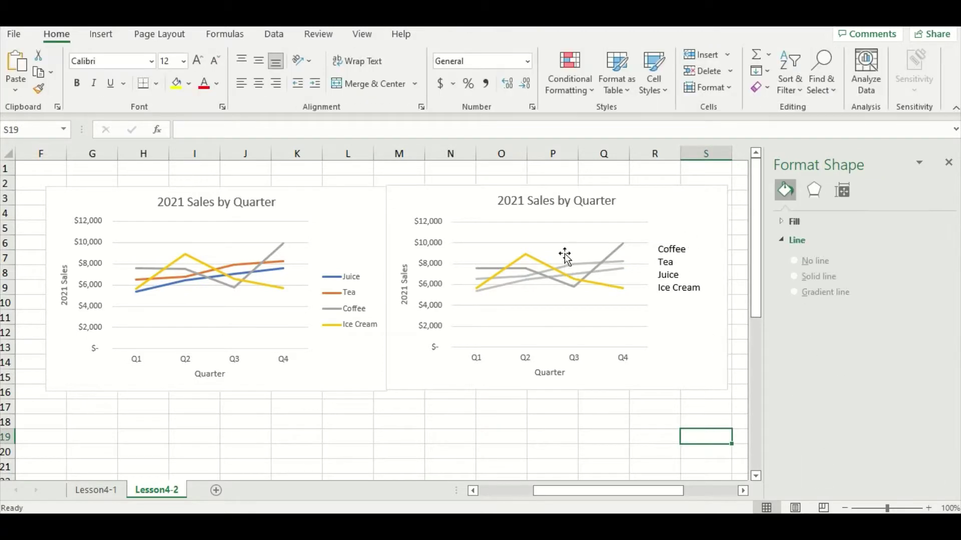
# Recolor the Coffee series line in the copied chart blue from the standard colors and deselect the chart
pyautogui.moveTo(611, 260)
pyautogui.click(611, 260)
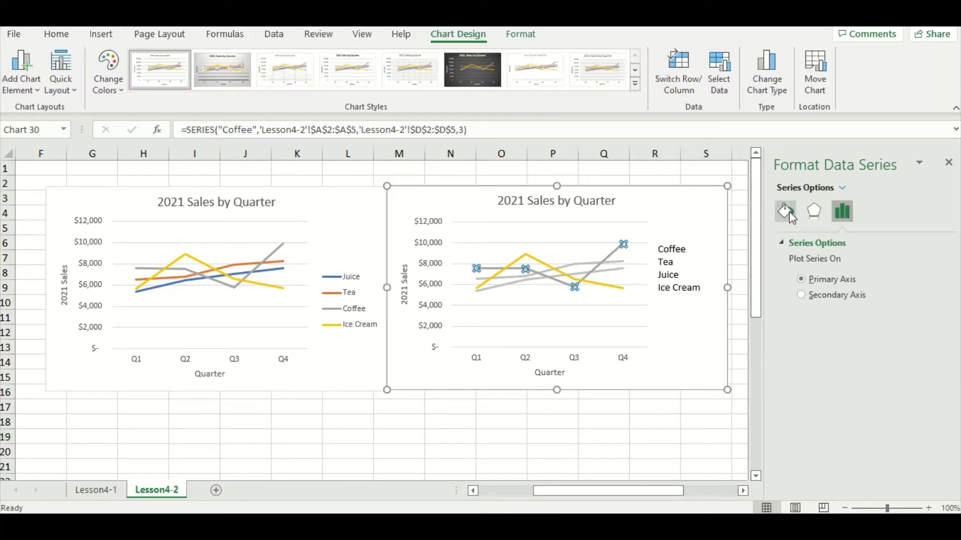
pyautogui.click(787, 211)
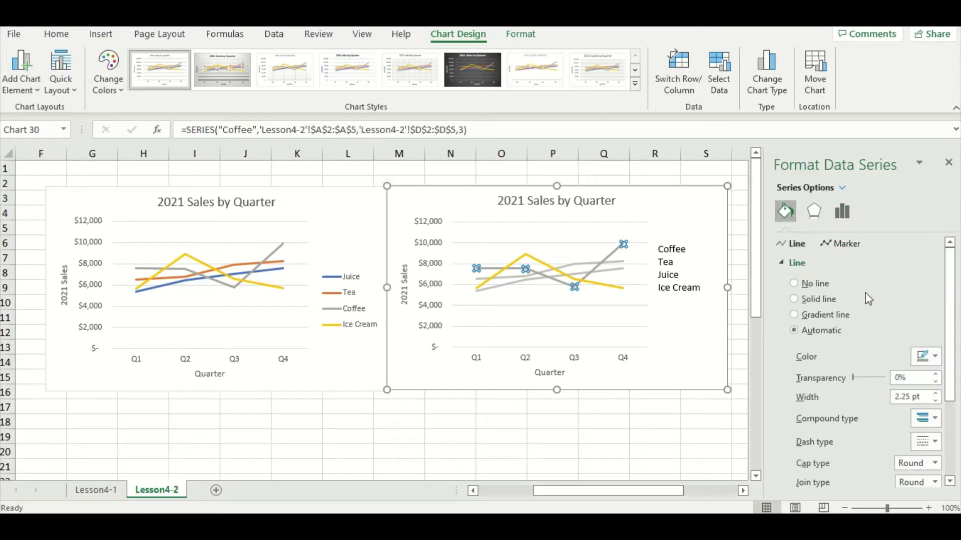
pyautogui.click(934, 356)
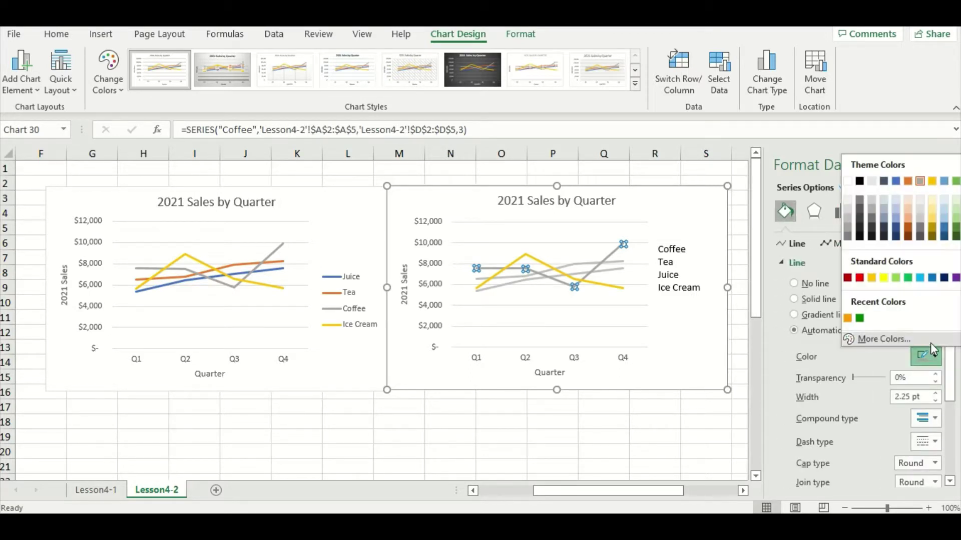
pyautogui.click(931, 277)
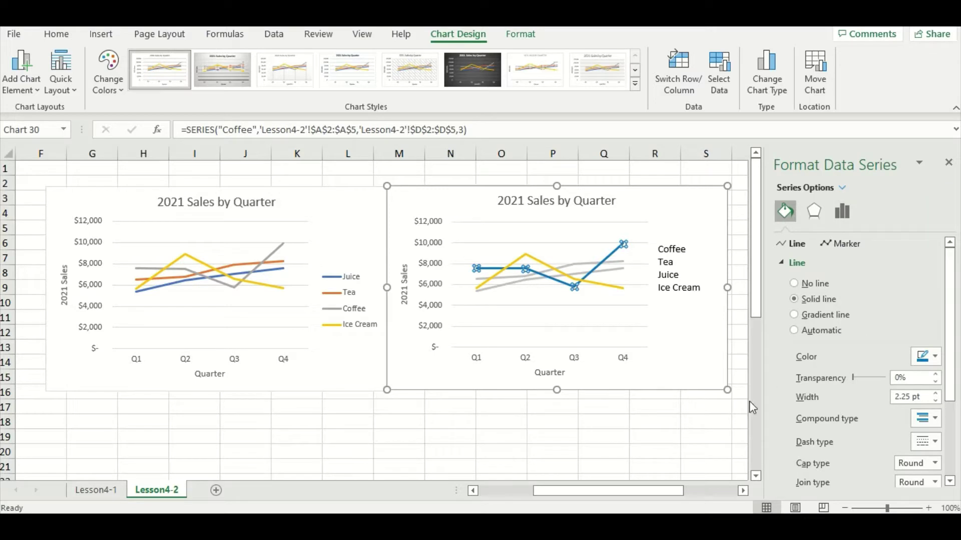
pyautogui.click(716, 419)
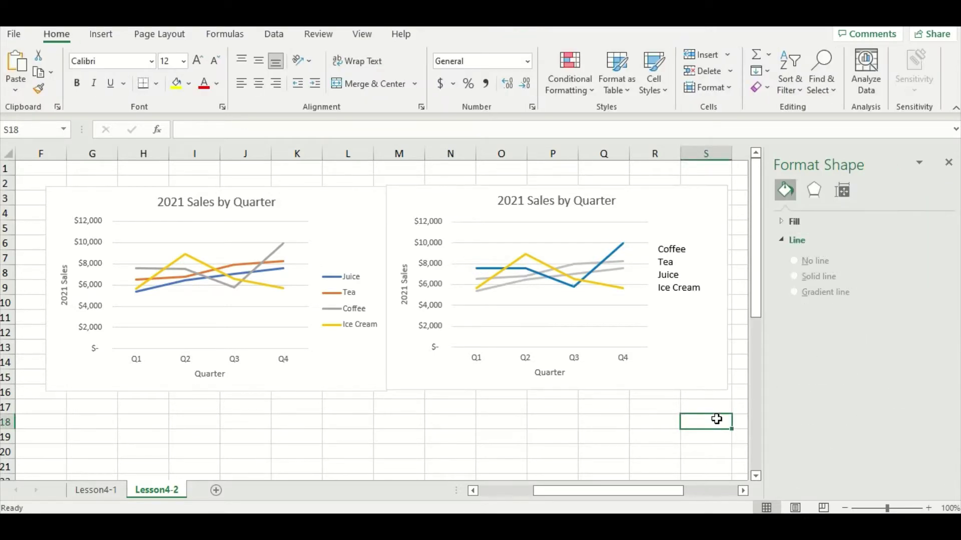
# Color the Coffee line of the copied chart's label text box blue from the theme colors
pyautogui.click(687, 252)
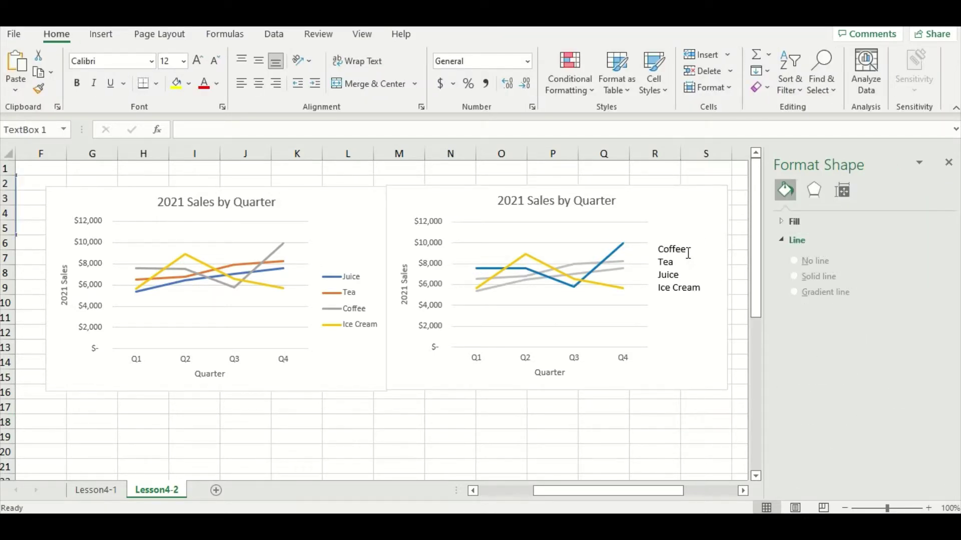
pyautogui.doubleClick(688, 250)
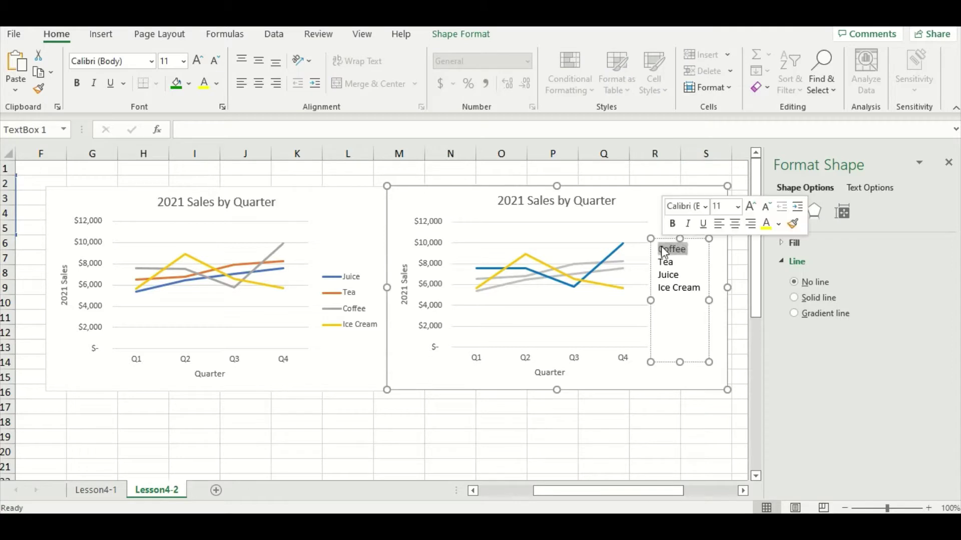
pyautogui.click(779, 226)
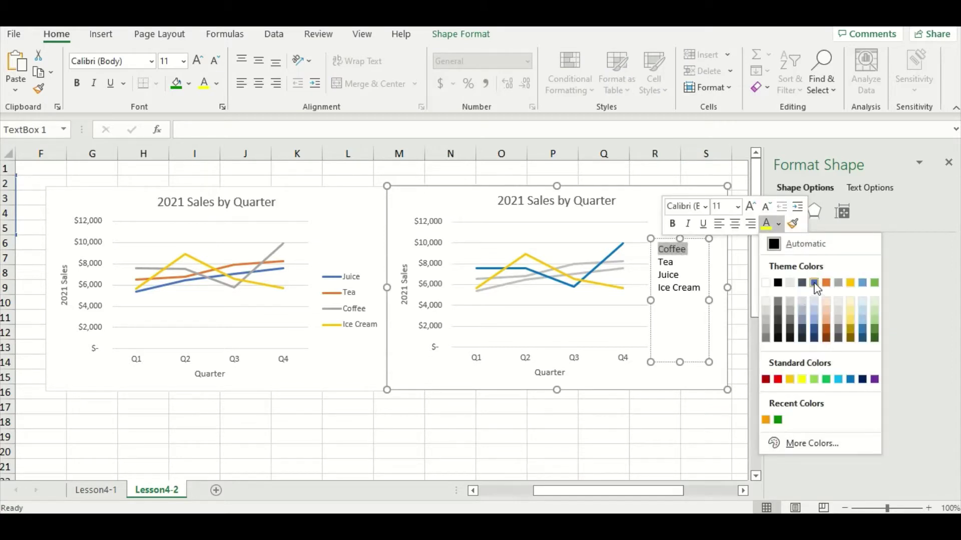
pyautogui.click(814, 283)
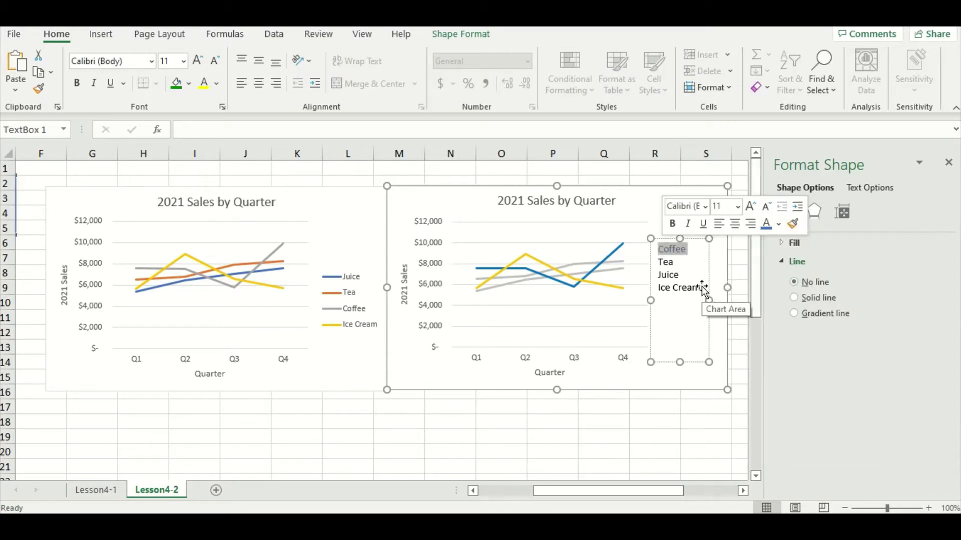
# Color the Ice Cream label in the copied chart yellow and enlarge its text to 12 pt
pyautogui.moveTo(700, 287); pyautogui.dragTo(658, 288)
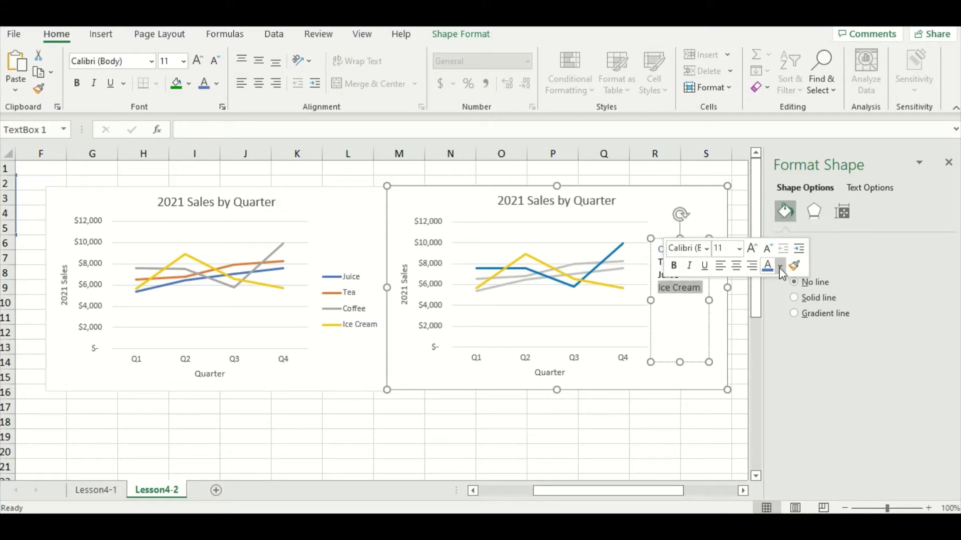
pyautogui.click(780, 265)
pyautogui.click(804, 421)
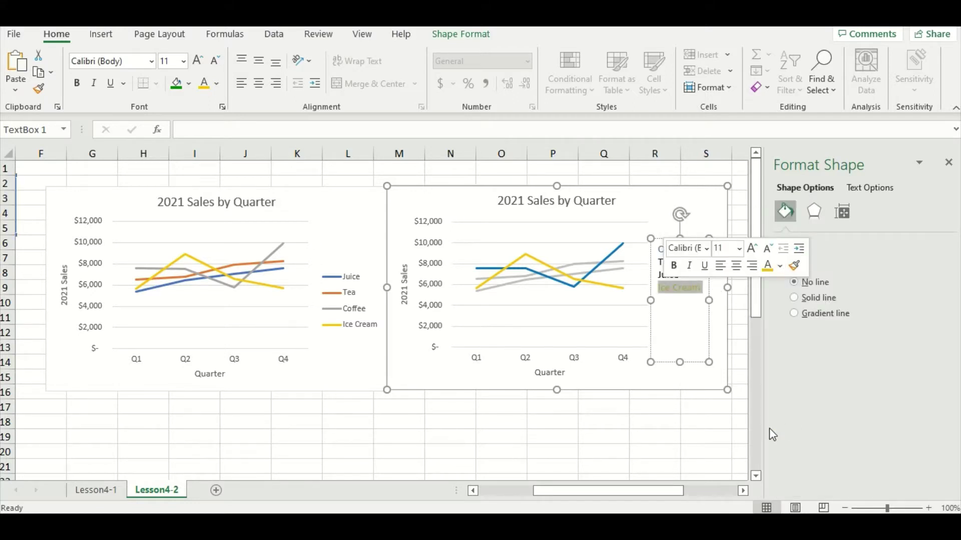
pyautogui.click(766, 250)
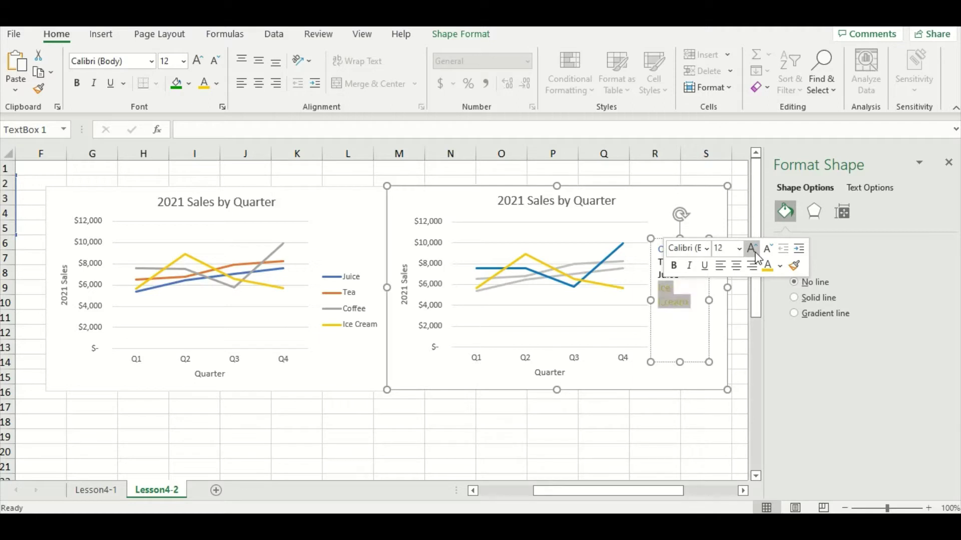
# Shift the copied chart slightly up and left, and enlarge all four product labels by two font-size increments
pyautogui.click(696, 307)
pyautogui.moveTo(697, 306); pyautogui.dragTo(690, 300)
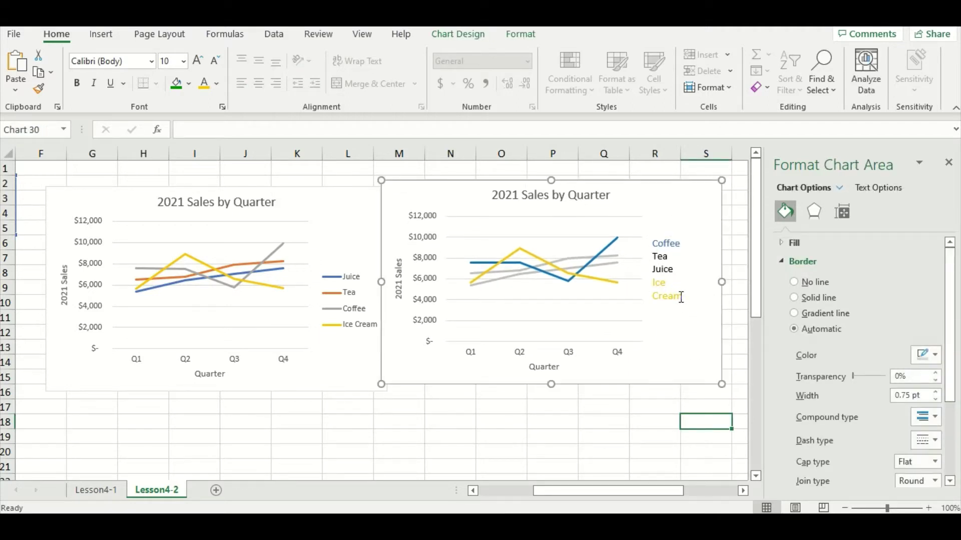
pyautogui.click(681, 297)
pyautogui.moveTo(684, 297); pyautogui.dragTo(661, 249)
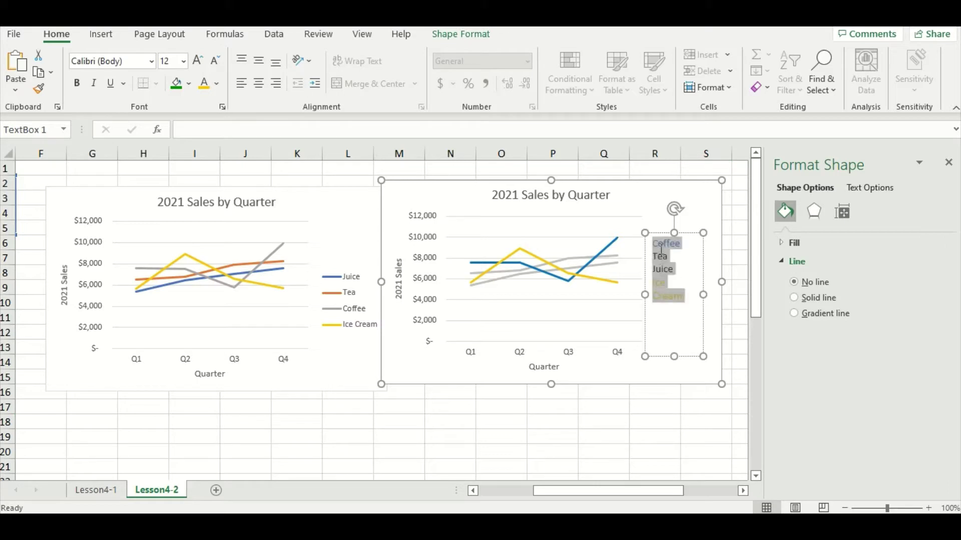
pyautogui.click(747, 210)
pyautogui.click(747, 210)
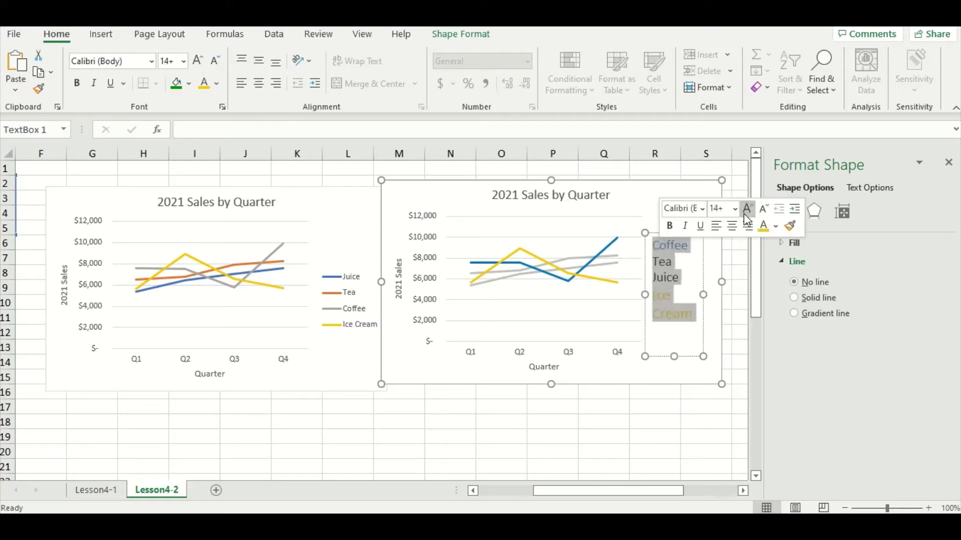
# Move the label text box slightly upward beside the copied chart's line ends and deselect it
pyautogui.click(732, 172)
pyautogui.click(680, 233)
pyautogui.moveTo(680, 234); pyautogui.dragTo(682, 220)
pyautogui.click(729, 251)
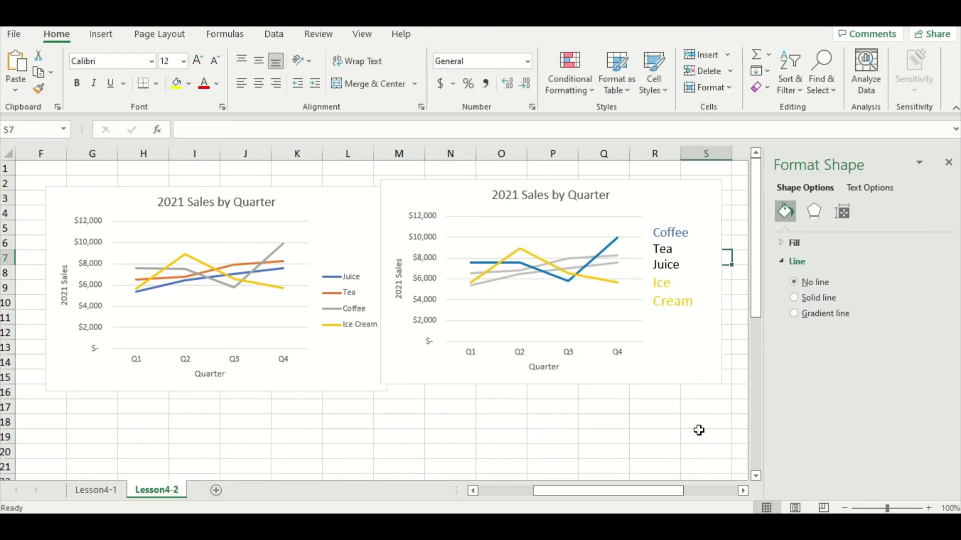
pyautogui.moveTo(669, 494); pyautogui.dragTo(664, 496)
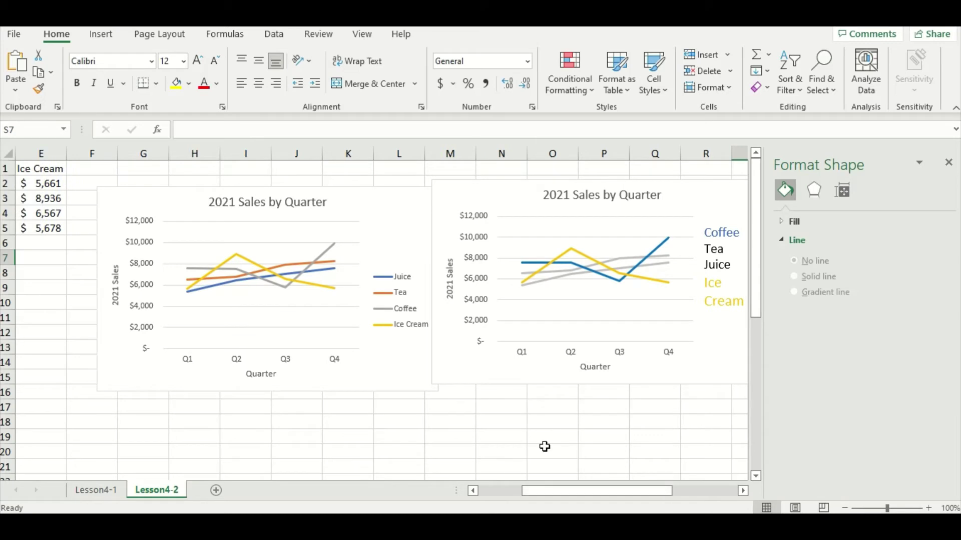